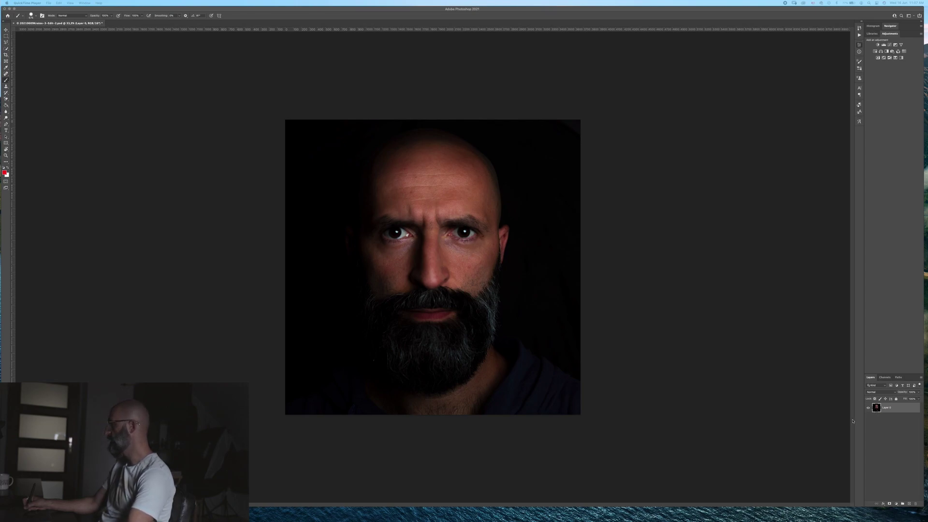
Step: Duplicate the portrait layer, Layer 0
{"action": "left_click", "coordinate": [885, 431]}
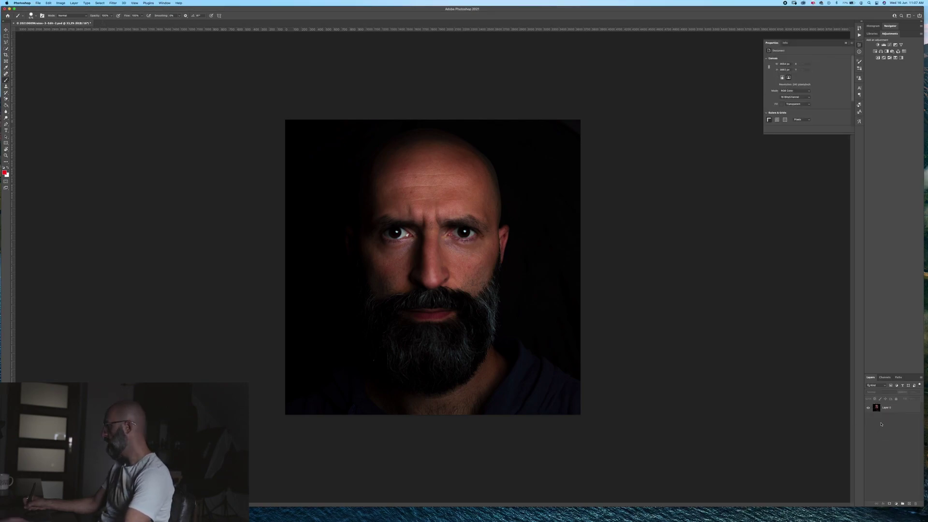
{"action": "left_click", "coordinate": [887, 408]}
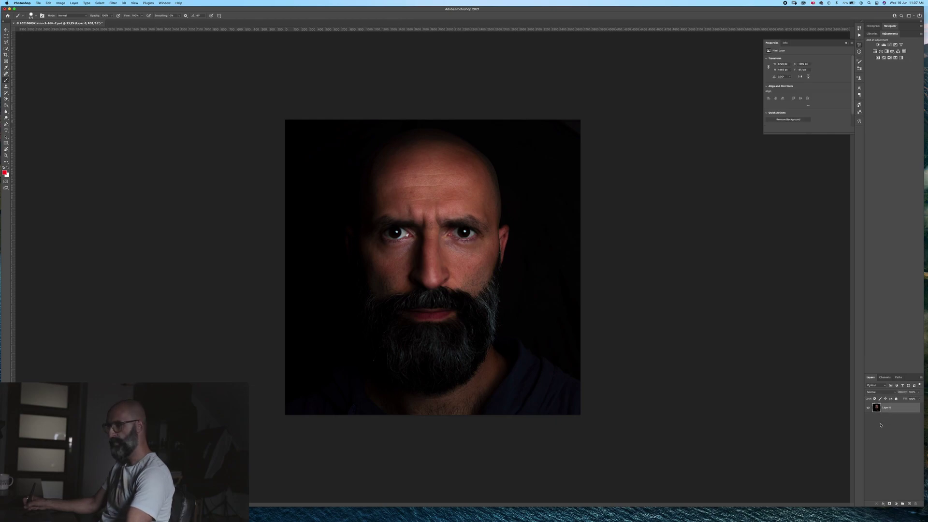
{"action": "key", "text": "super+j"}
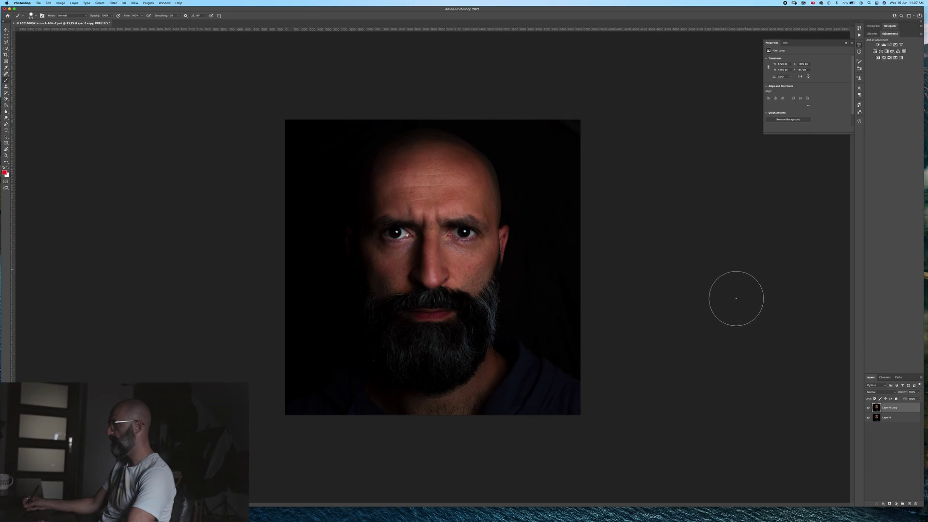
Step: Draw a closed Pen path for an angled stripe running from the top of the scalp across the eye on the lit side to the cheek
{"action": "left_click", "coordinate": [7, 125]}
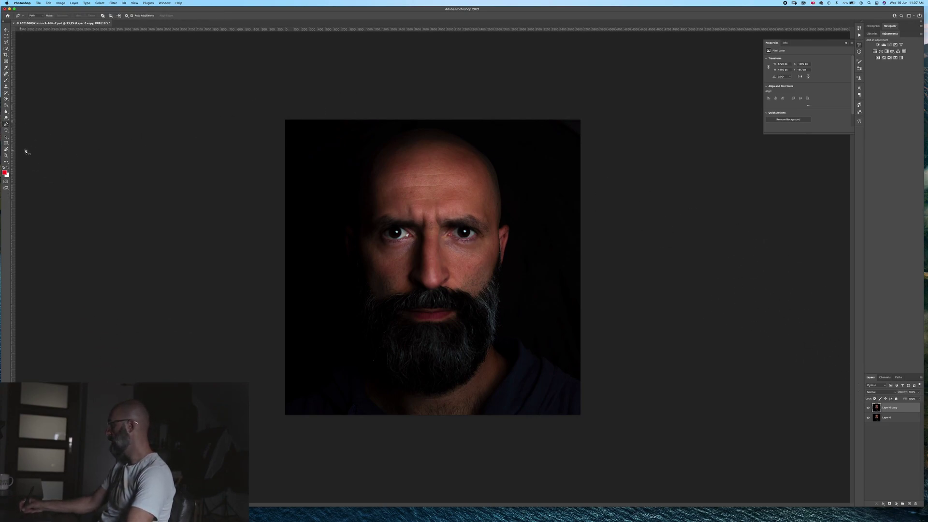
{"action": "left_click", "coordinate": [443, 137]}
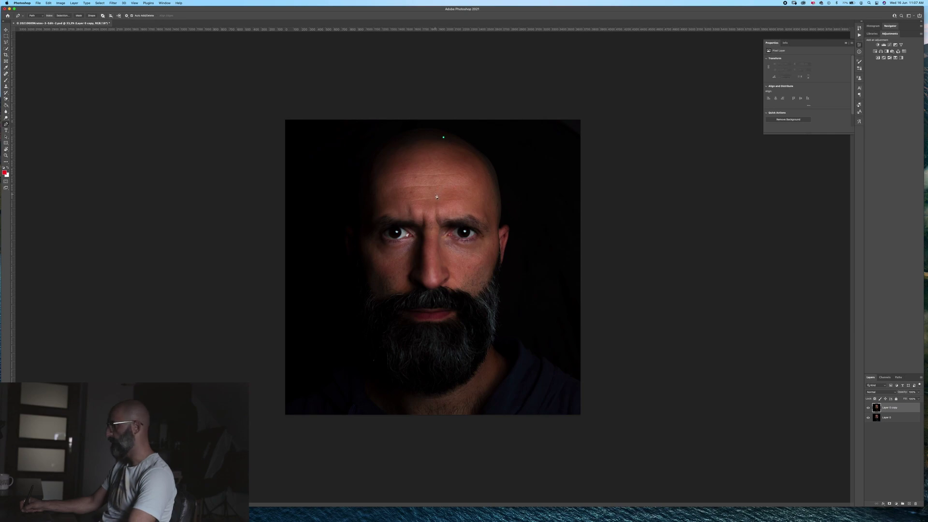
{"action": "left_click_drag", "start_coordinate": [436, 197], "coordinate": [428, 203]}
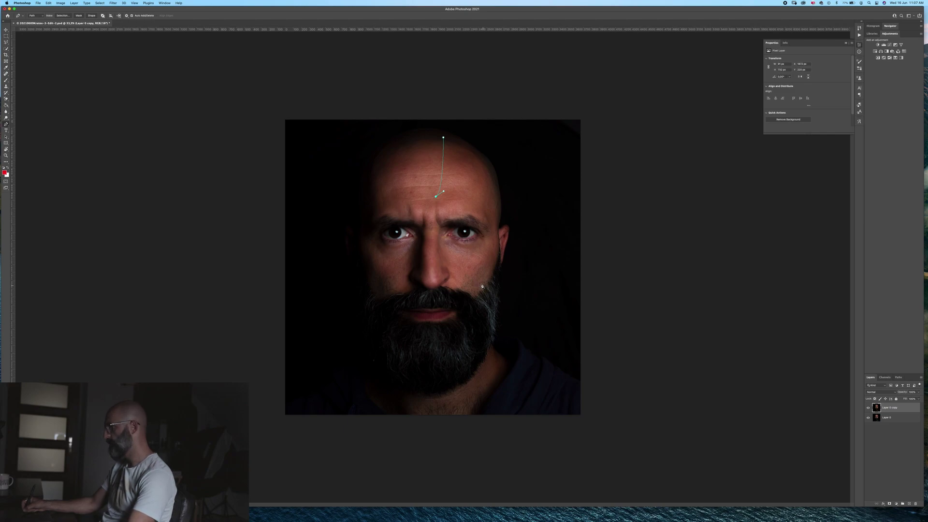
{"action": "left_click_drag", "start_coordinate": [477, 280], "coordinate": [497, 247]}
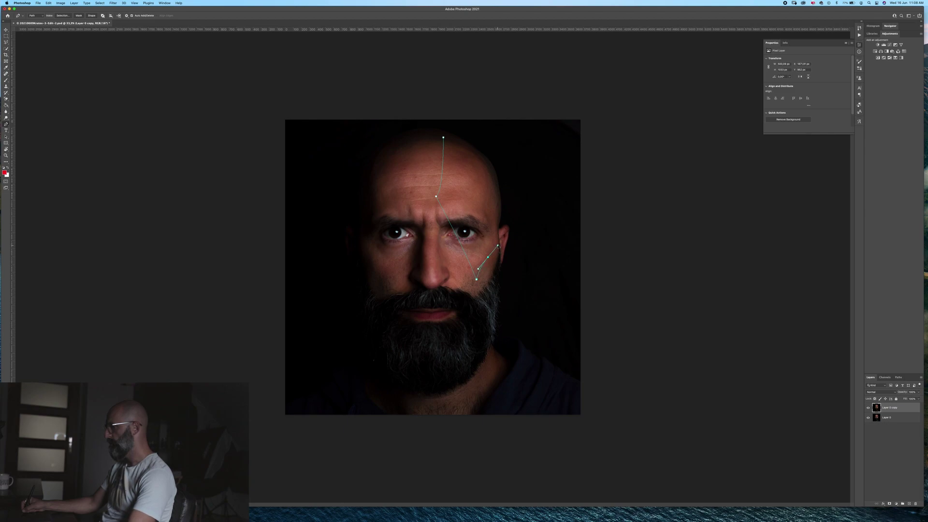
{"action": "left_click_drag", "start_coordinate": [500, 244], "coordinate": [488, 257]}
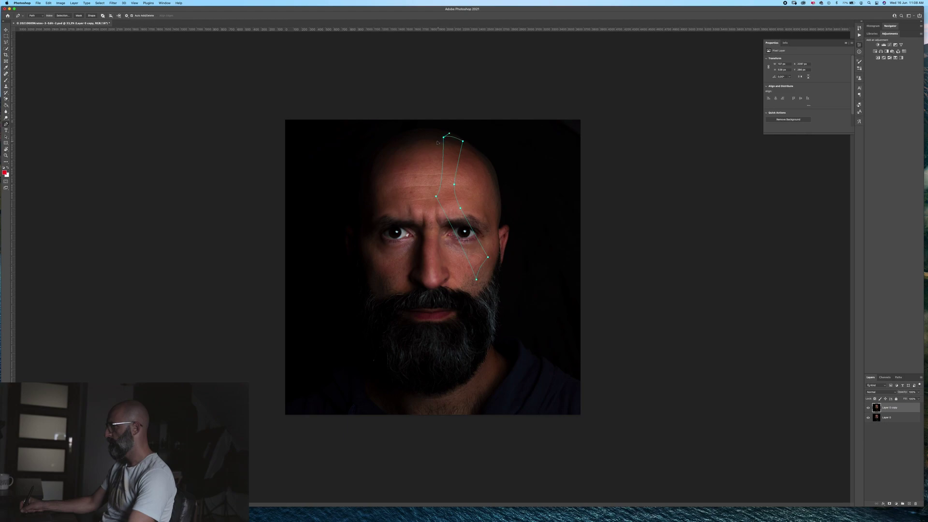
{"action": "left_click", "coordinate": [455, 134]}
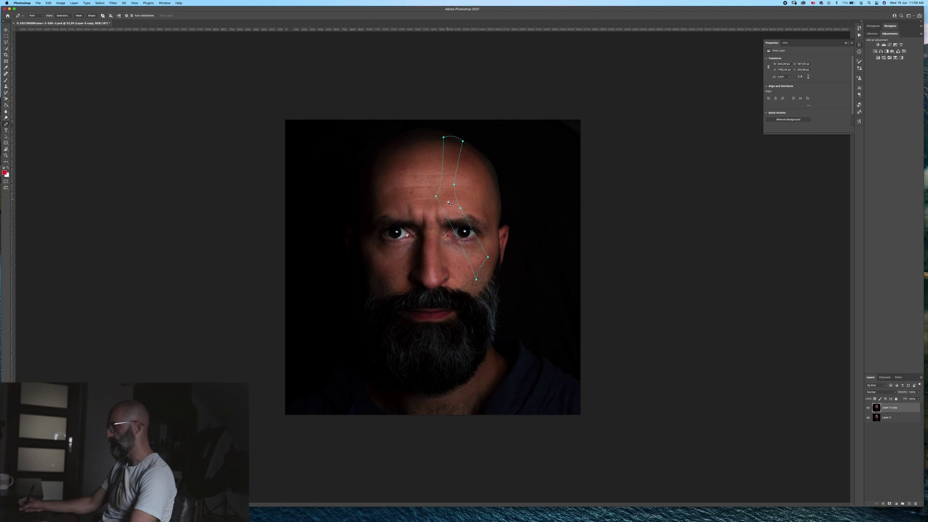
Step: Convert the stripe path into a new anti-aliased selection with a feather radius of 3 pixels
{"action": "right_click", "coordinate": [447, 199]}
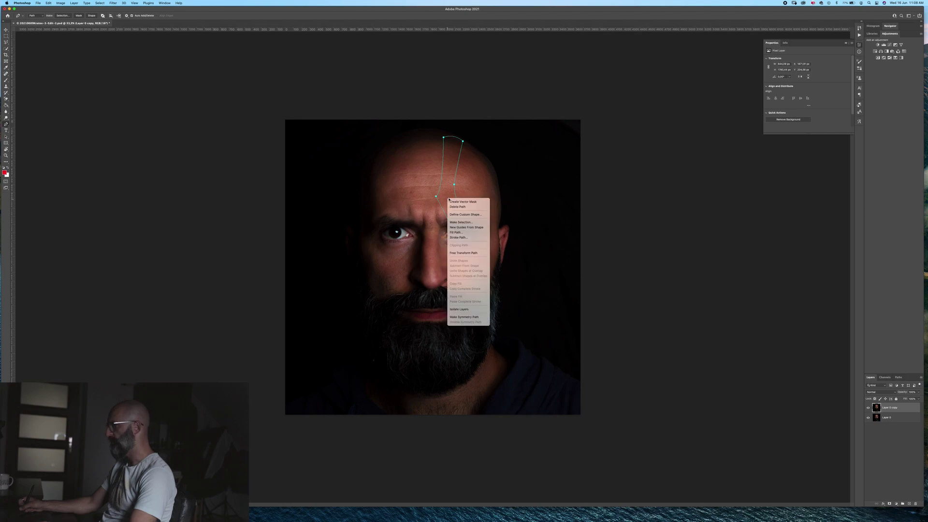
{"action": "left_click", "coordinate": [464, 221]}
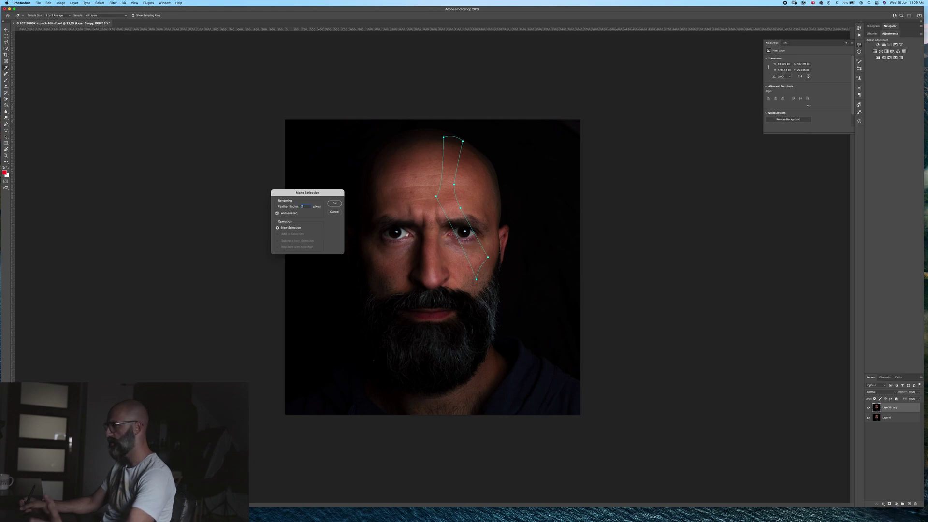
{"action": "type", "text": "3"}
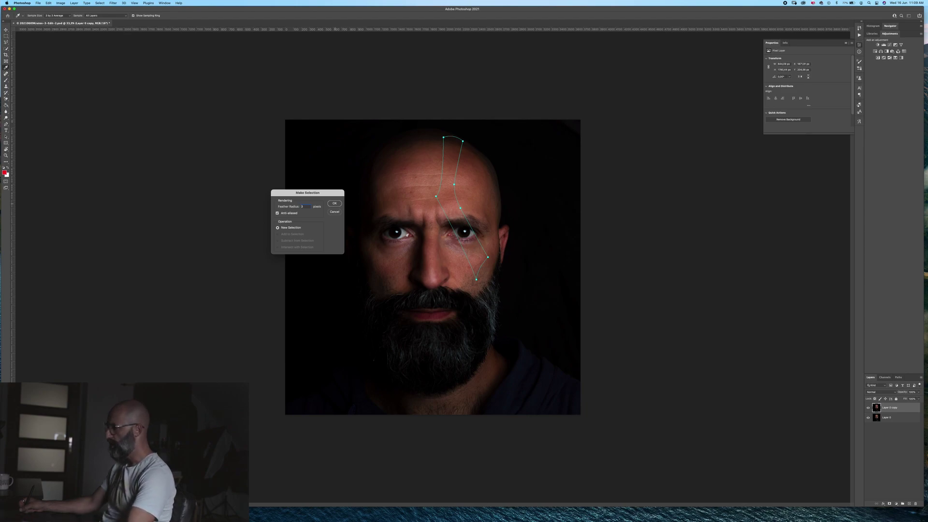
{"action": "key", "text": "Return"}
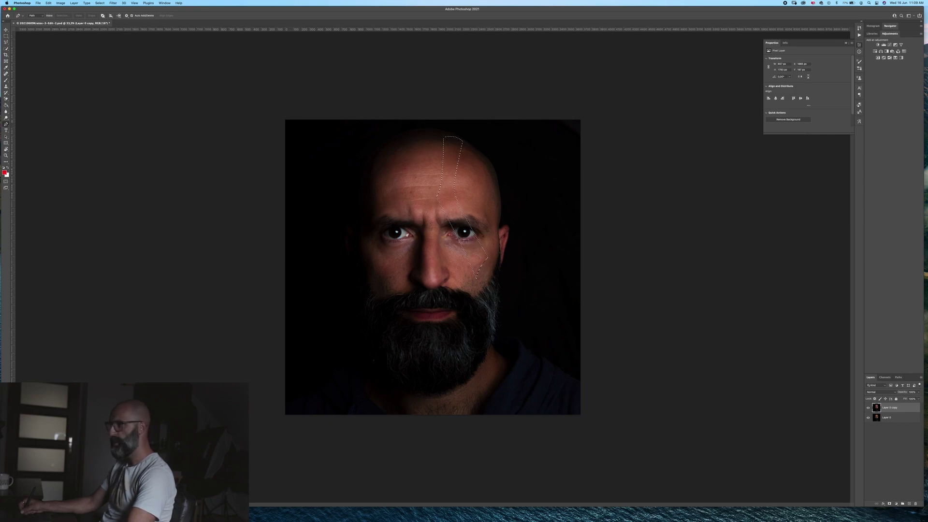
Step: Set the foreground colour to a darker red and switch to the Paint Bucket tool
{"action": "left_click", "coordinate": [4, 172]}
{"action": "left_click_drag", "start_coordinate": [84, 371], "coordinate": [86, 371]}
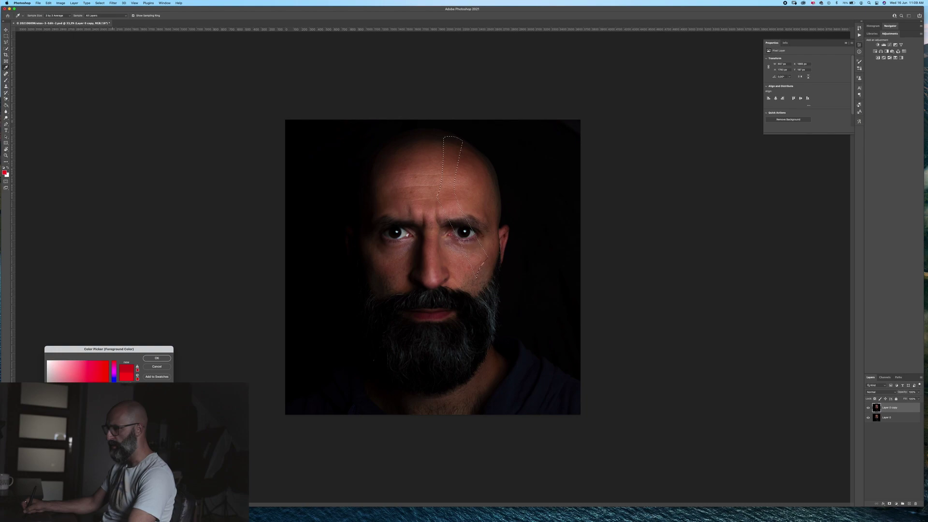
{"action": "key", "text": "Return"}
{"action": "key", "text": "p"}
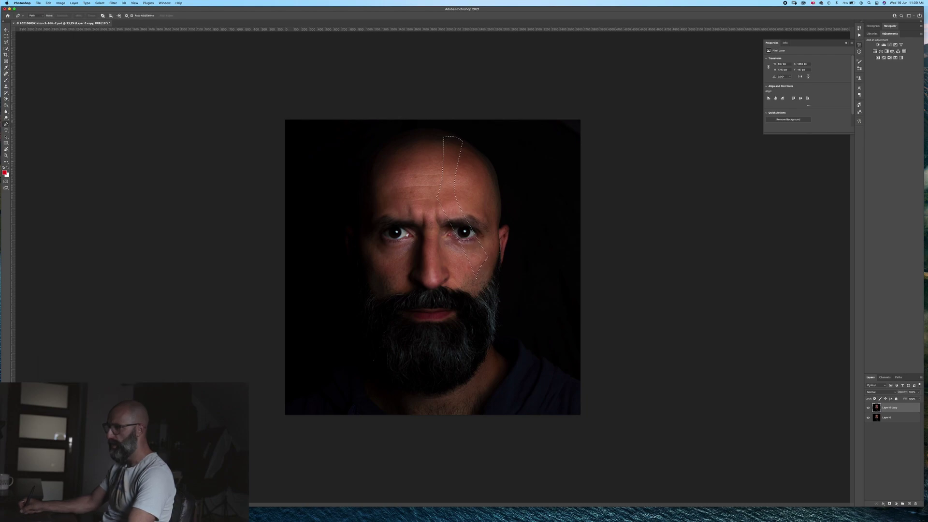
{"action": "key", "text": "g"}
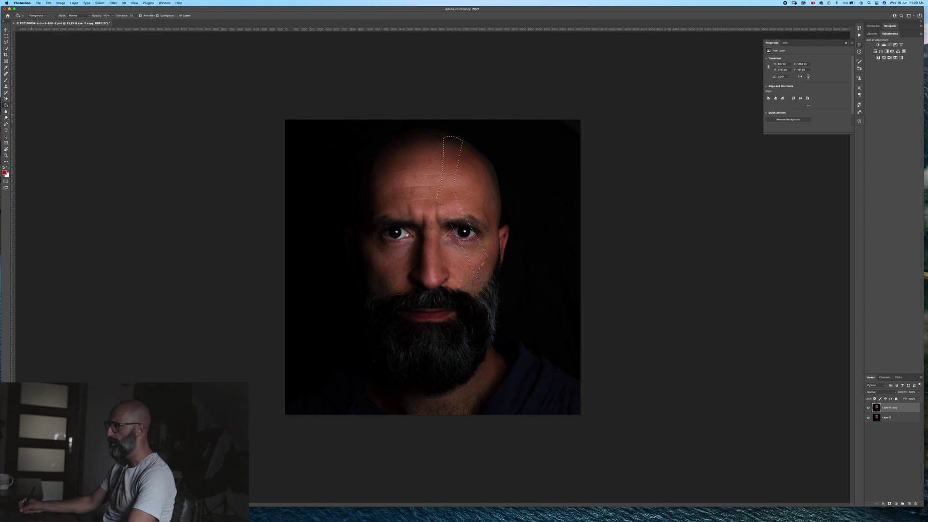
Step: Try filling the stripe selection with red directly on the duplicated portrait layer, and undo the fill
{"action": "left_click", "coordinate": [446, 179]}
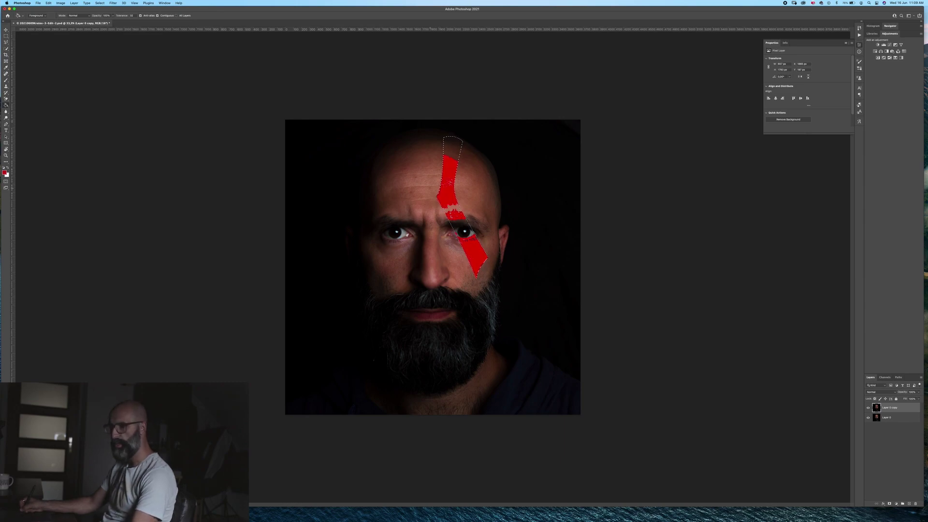
{"action": "key", "text": "super+z"}
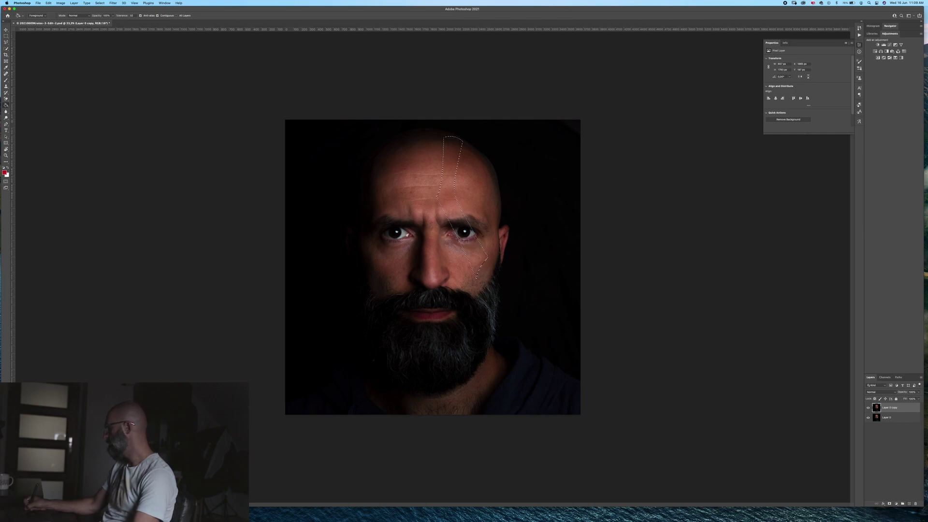
Step: Fill the stripe selection with red on a new layer, deselect it, and set that layer's blend mode to Hard Light
{"action": "key", "text": "super+shift+alt+n"}
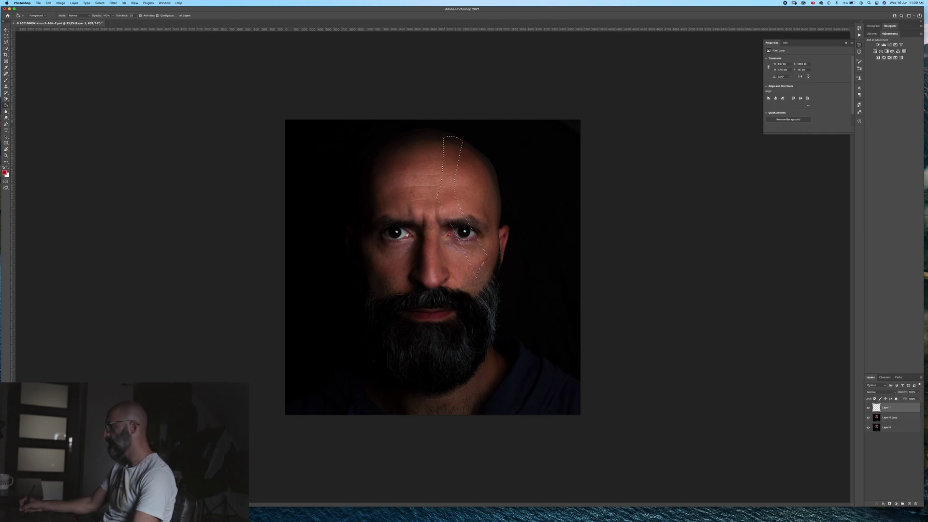
{"action": "left_click", "coordinate": [471, 227]}
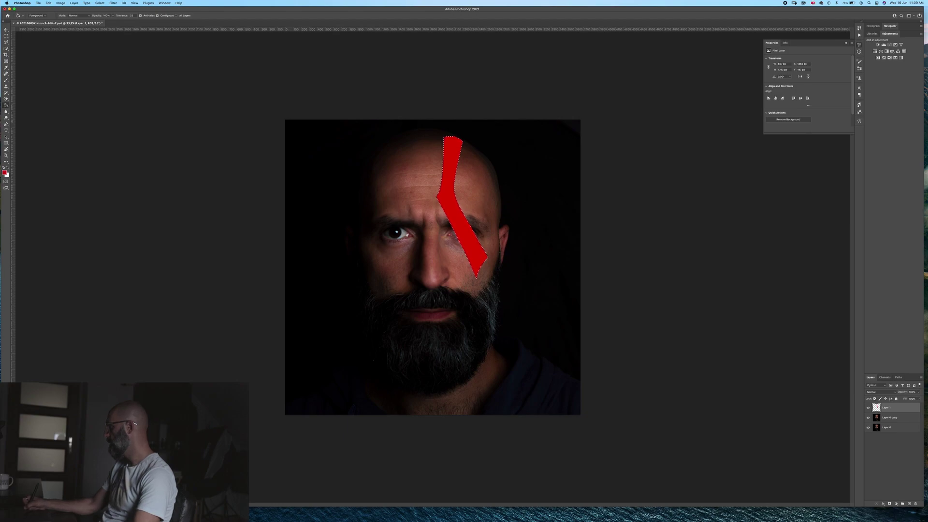
{"action": "key", "text": "super+d"}
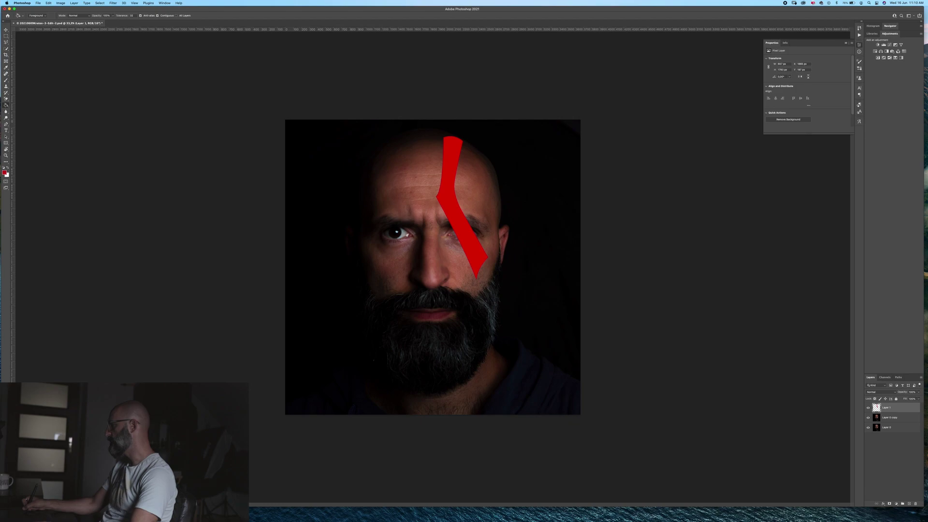
{"action": "left_click", "coordinate": [877, 392]}
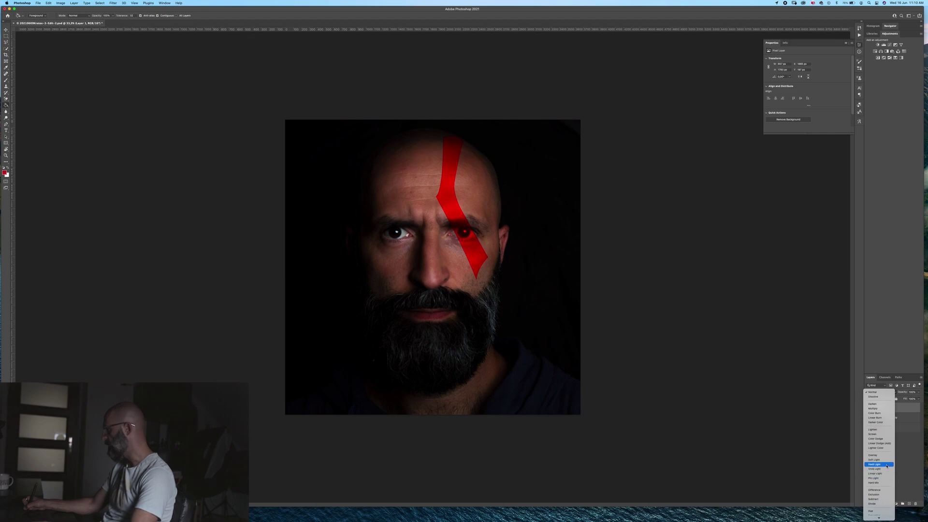
{"action": "left_click", "coordinate": [885, 466]}
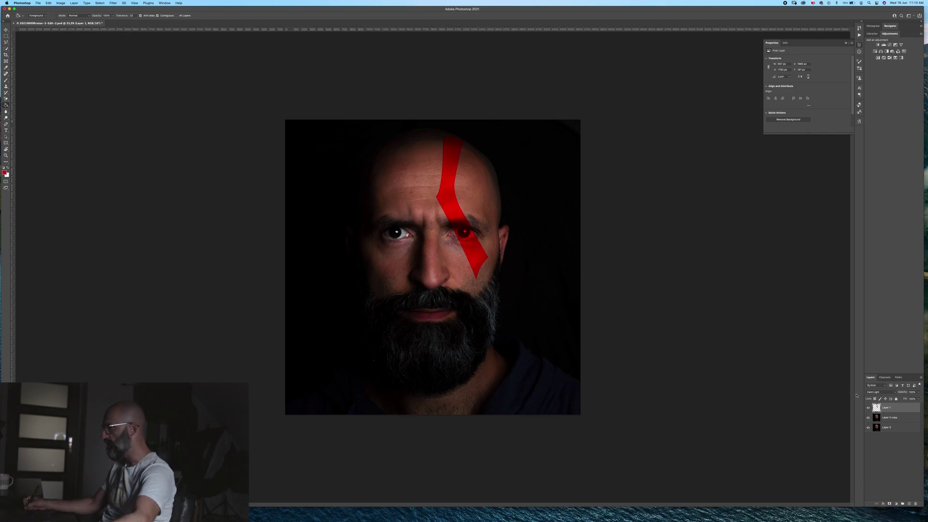
Step: Widen the red stripe slightly on both sides with Free Transform, keeping its height
{"action": "key", "text": "super+t"}
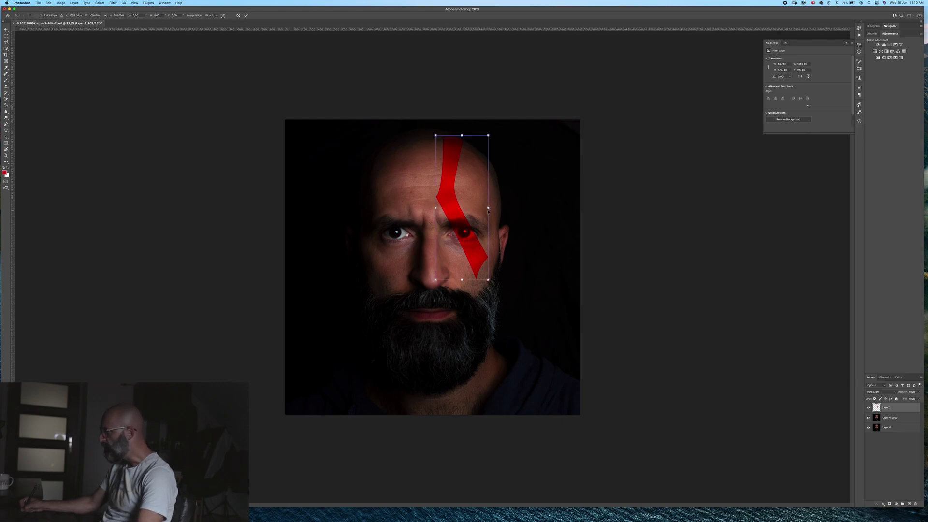
{"action": "left_click_drag", "start_coordinate": [488, 208], "coordinate": [497, 208]}
{"action": "left_click_drag", "start_coordinate": [435, 207], "coordinate": [456, 211]}
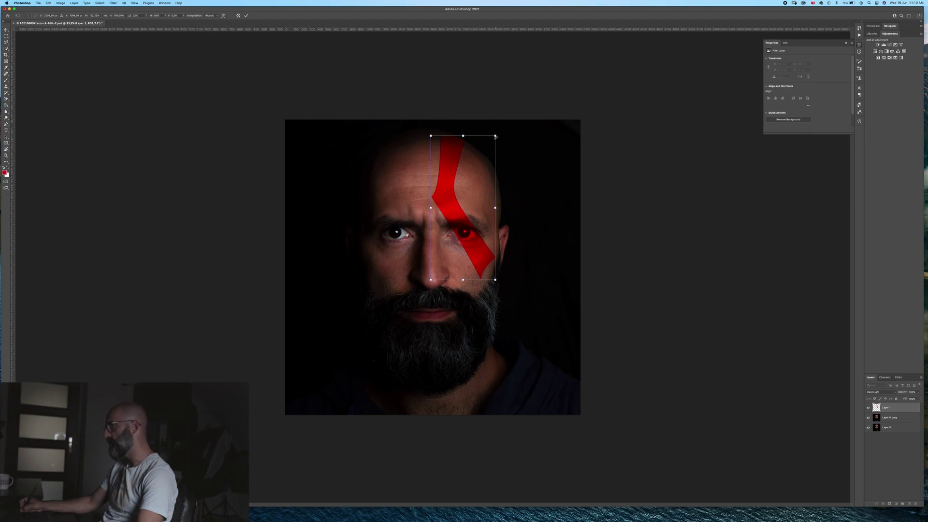
{"action": "left_click", "coordinate": [247, 16]}
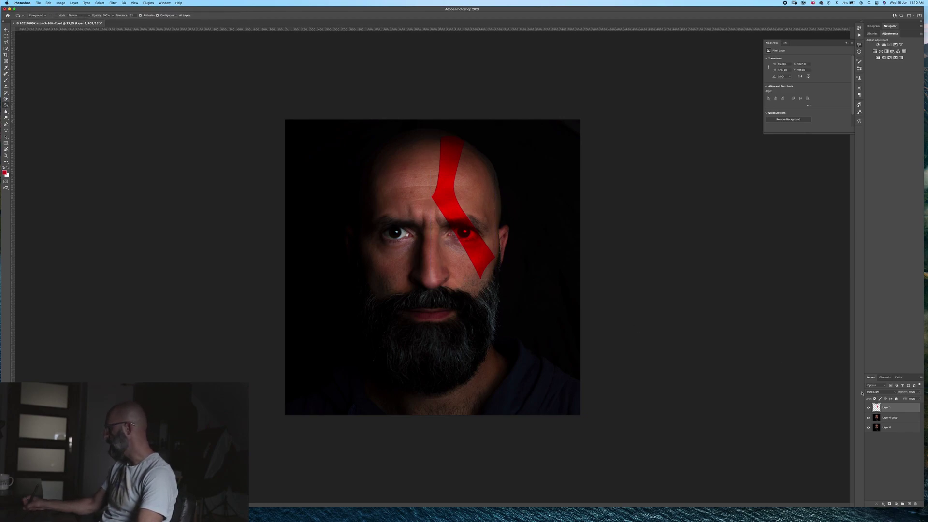
Step: Add a white layer mask to the red stripe layer and switch to the Brush tool with black for the covered eye
{"action": "left_click", "coordinate": [891, 503]}
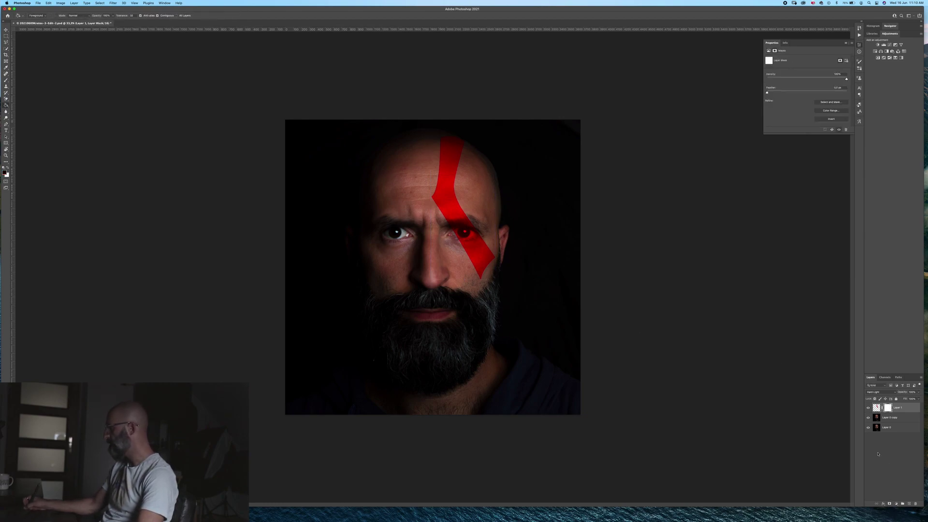
{"action": "key", "text": "b"}
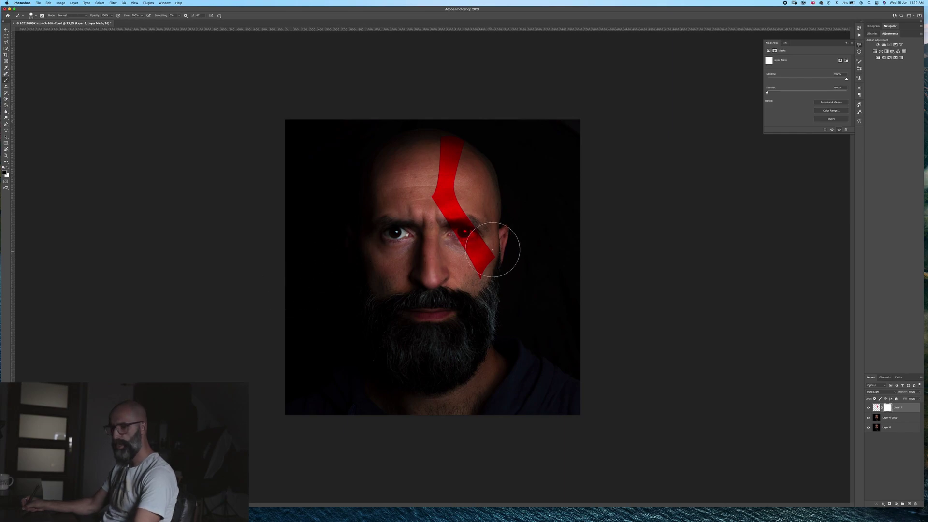
{"action": "key", "text": "z"}
{"action": "left_click", "coordinate": [493, 218]}
{"action": "key", "text": "b"}
{"action": "mouse_move", "coordinate": [456, 224]}
{"action": "left_mouse_down"}
{"action": "mouse_move", "coordinate": [509, 231]}
{"action": "mouse_move", "coordinate": [443, 247]}
{"action": "mouse_move", "coordinate": [415, 240]}
{"action": "mouse_move", "coordinate": [479, 225]}
{"action": "mouse_move", "coordinate": [408, 220]}
{"action": "mouse_move", "coordinate": [416, 230]}
{"action": "mouse_move", "coordinate": [459, 216]}
{"action": "mouse_move", "coordinate": [517, 225]}
{"action": "mouse_move", "coordinate": [501, 227]}
{"action": "left_mouse_up"}
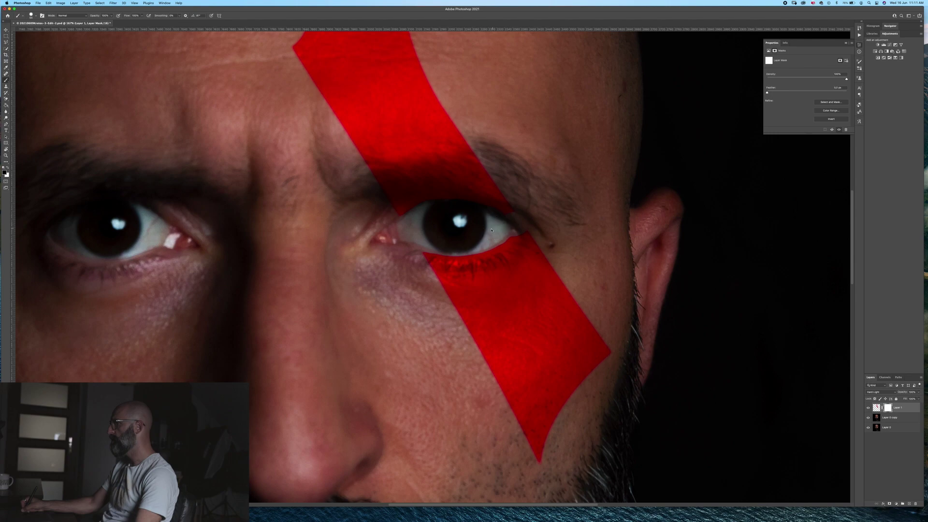
{"action": "key", "text": "super+z"}
{"action": "key", "text": "super+z"}
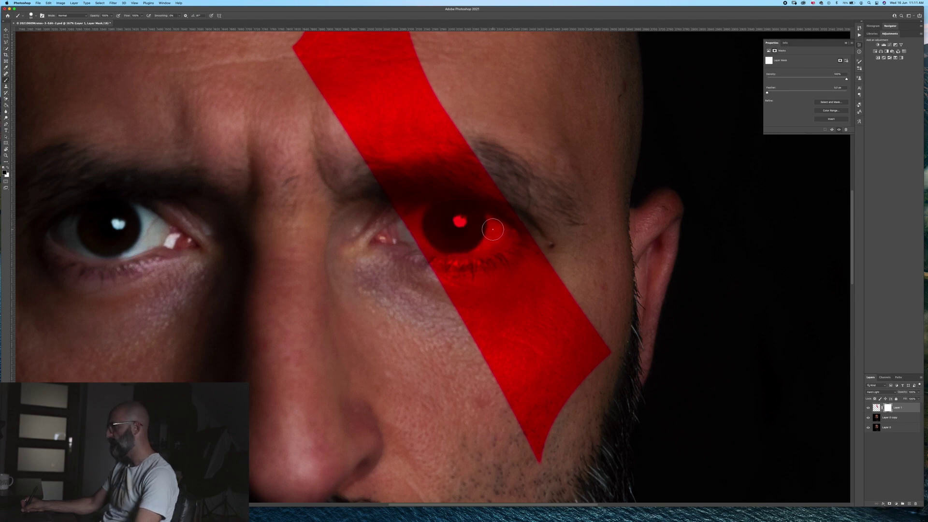
Step: Paint black on the stripe's layer mask over the eyeball only, removing the red between the upper and lower eyelids
{"action": "left_click", "coordinate": [502, 231]}
{"action": "mouse_move", "coordinate": [502, 231]}
{"action": "left_mouse_down"}
{"action": "mouse_move", "coordinate": [461, 244]}
{"action": "mouse_move", "coordinate": [410, 237]}
{"action": "mouse_move", "coordinate": [403, 223]}
{"action": "mouse_move", "coordinate": [442, 209]}
{"action": "mouse_move", "coordinate": [407, 222]}
{"action": "mouse_move", "coordinate": [471, 207]}
{"action": "mouse_move", "coordinate": [497, 224]}
{"action": "mouse_move", "coordinate": [444, 226]}
{"action": "mouse_move", "coordinate": [423, 237]}
{"action": "left_mouse_up"}
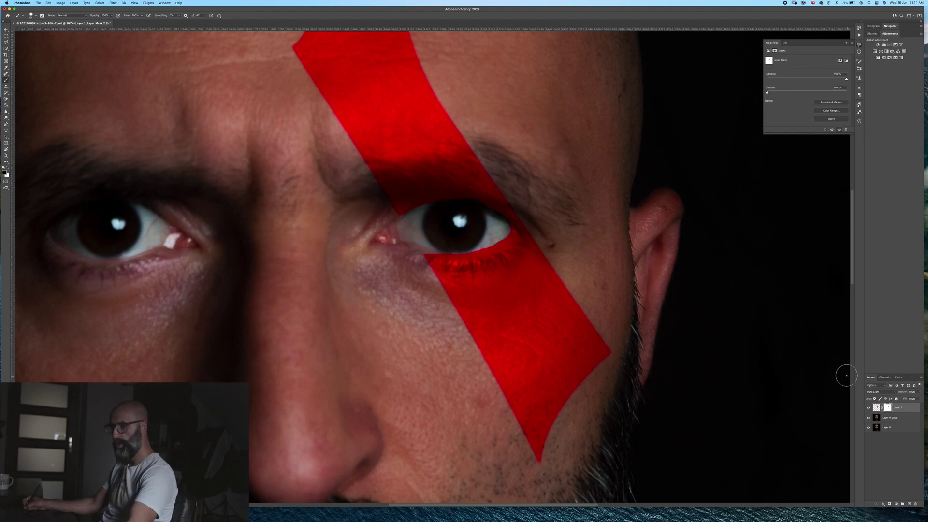
{"action": "key", "text": "super+0"}
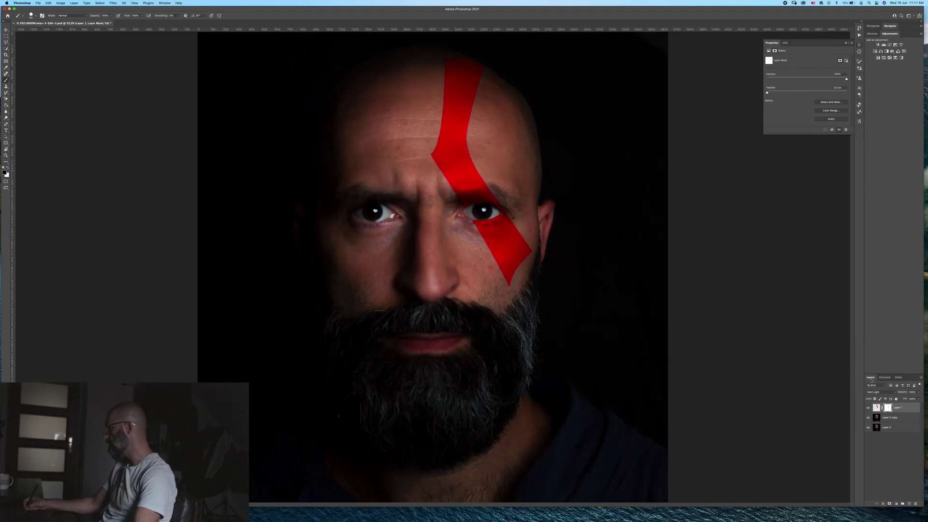
{"action": "left_click", "coordinate": [877, 407]}
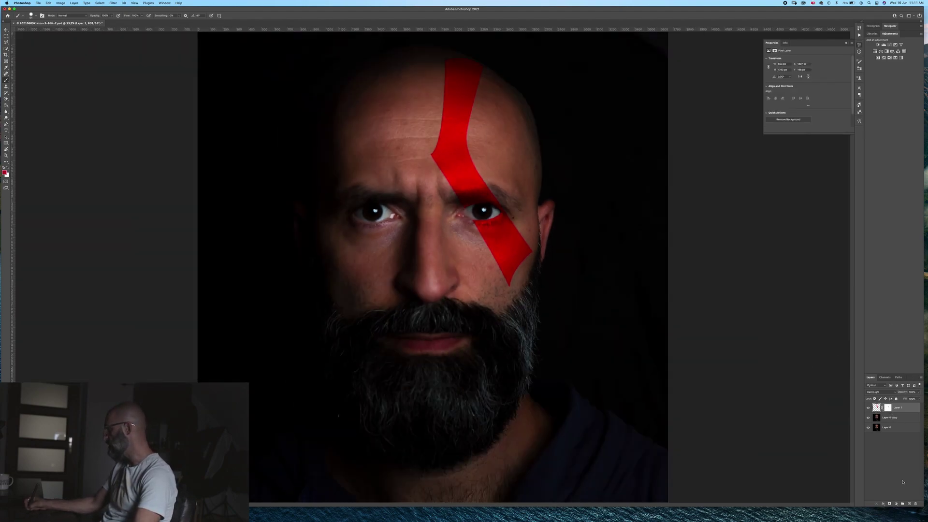
{"action": "left_click", "coordinate": [897, 503]}
{"action": "left_click", "coordinate": [904, 498]}
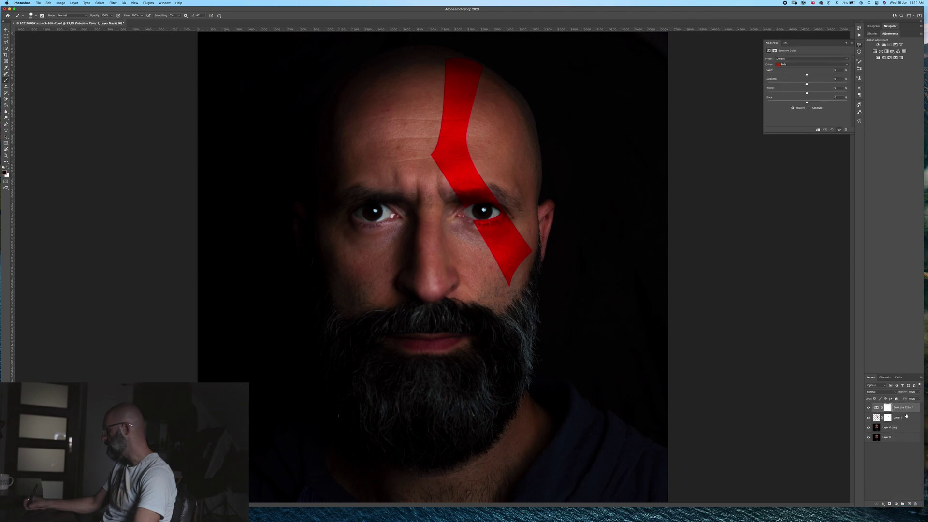
{"action": "left_click_drag", "start_coordinate": [903, 410], "coordinate": [917, 503]}
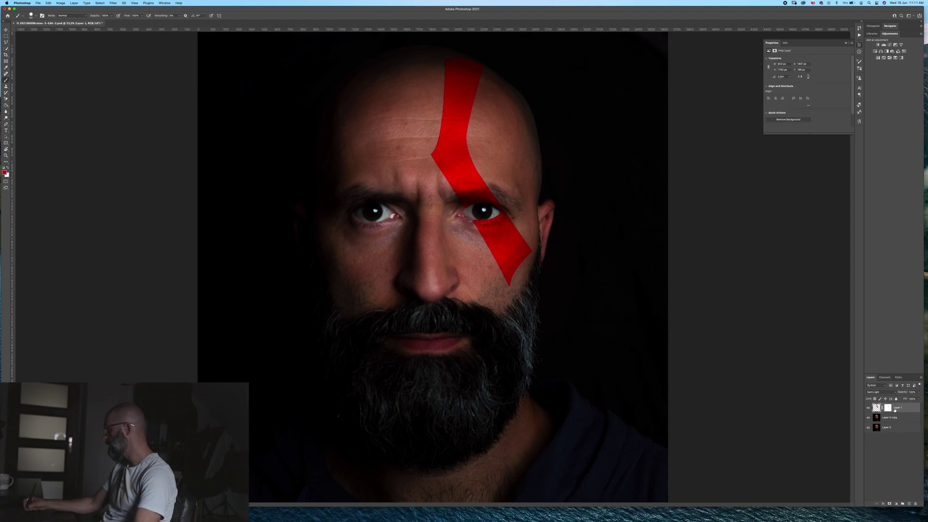
Step: Add a Hue/Saturation adjustment layer above the red stripe layer and clip it to the stripe only
{"action": "left_click", "coordinate": [896, 504]}
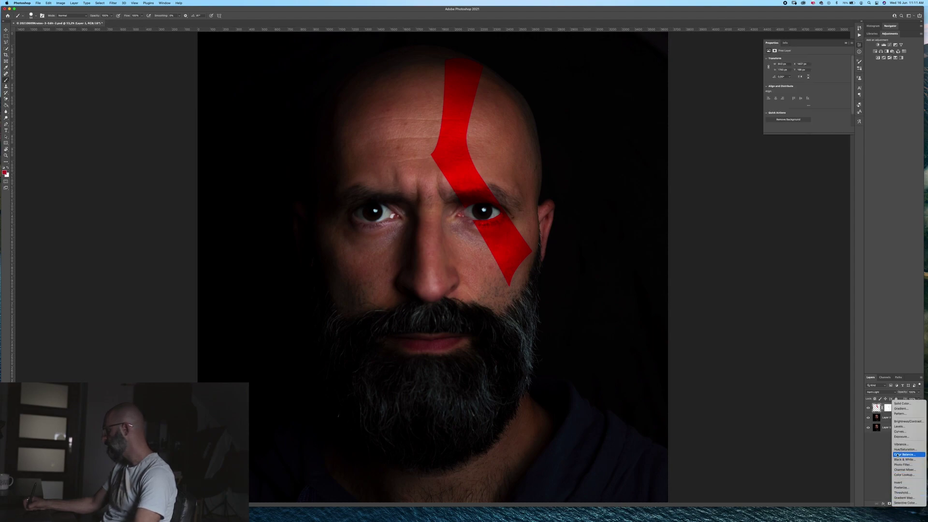
{"action": "left_click", "coordinate": [905, 449]}
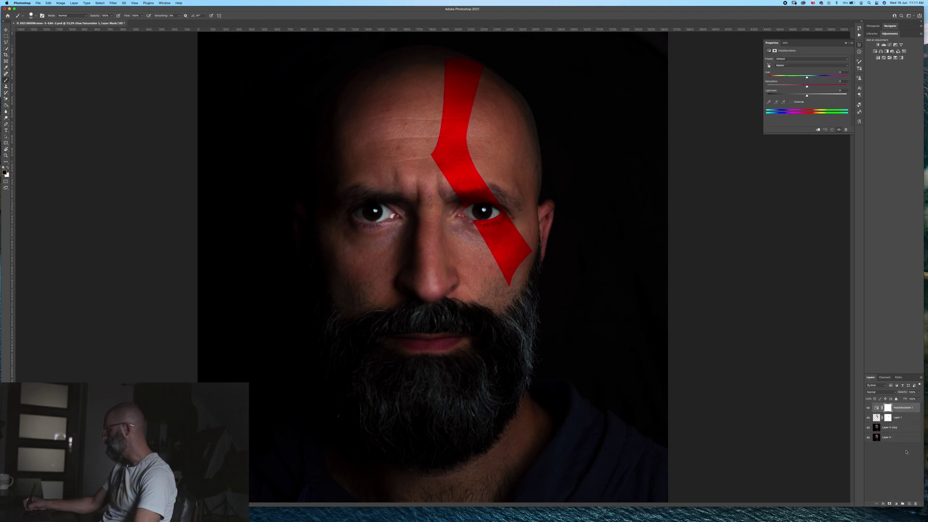
{"action": "left_click", "coordinate": [818, 130]}
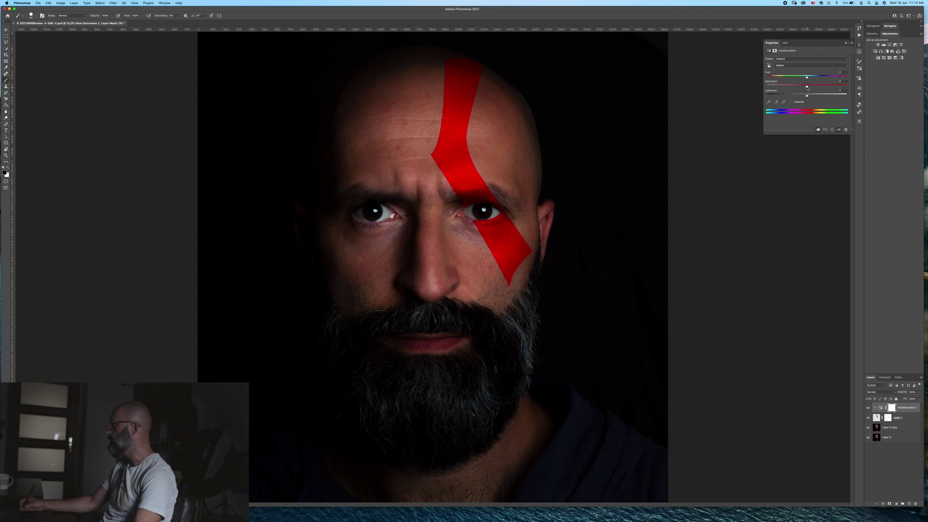
Step: Strongly lower the stripe's saturation, shift its hue slightly to the negative side and raise its lightness a little
{"action": "left_click_drag", "start_coordinate": [807, 88], "coordinate": [783, 90]}
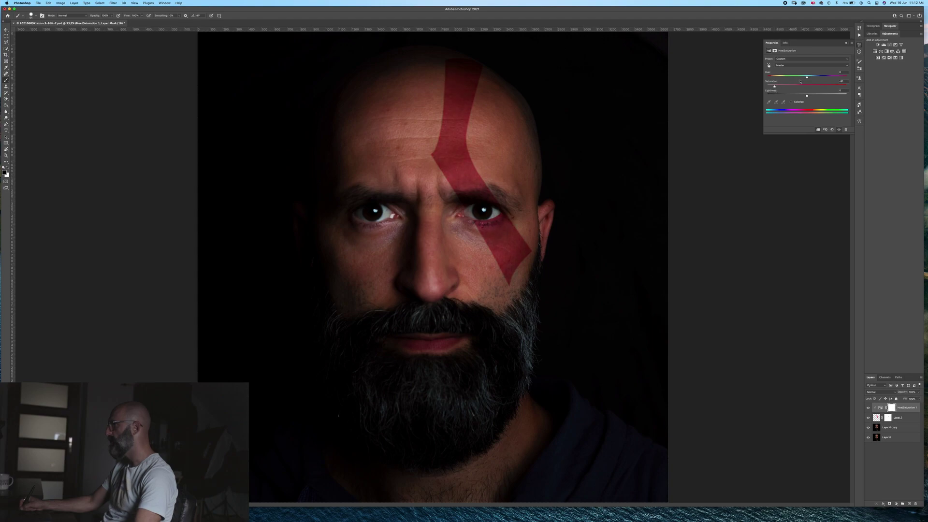
{"action": "mouse_move", "coordinate": [807, 77]}
{"action": "left_mouse_down"}
{"action": "mouse_move", "coordinate": [798, 81]}
{"action": "mouse_move", "coordinate": [808, 97]}
{"action": "left_mouse_up"}
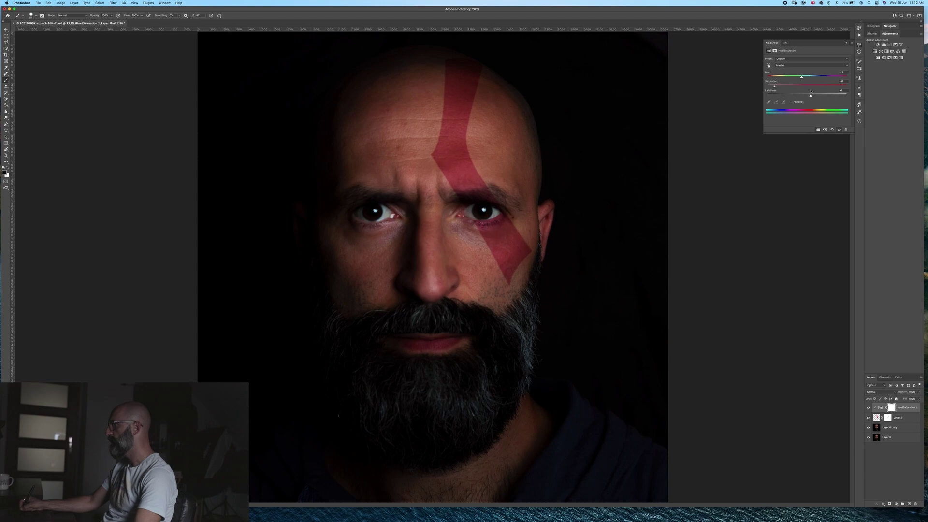
{"action": "left_click", "coordinate": [842, 44]}
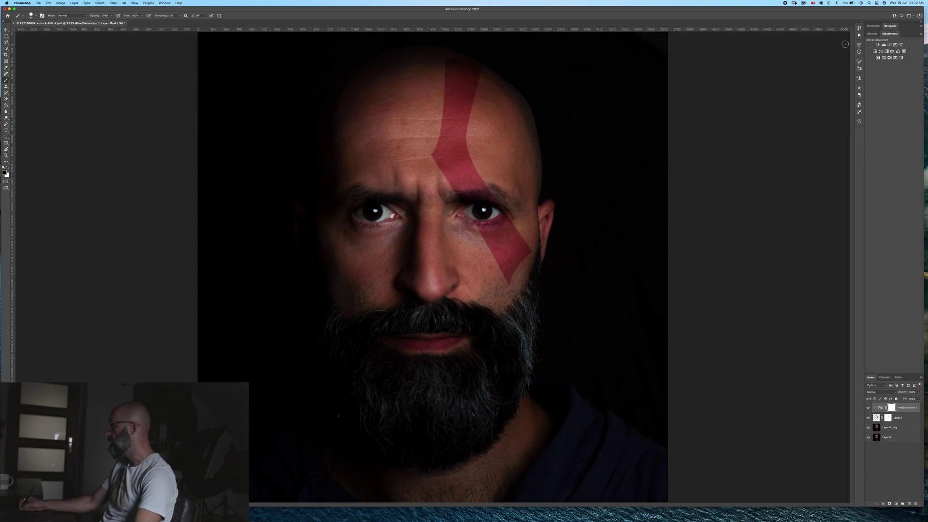
Step: Try a much lower opacity on the Hue/Saturation adjustment layer and undo the change
{"action": "left_click", "coordinate": [899, 392]}
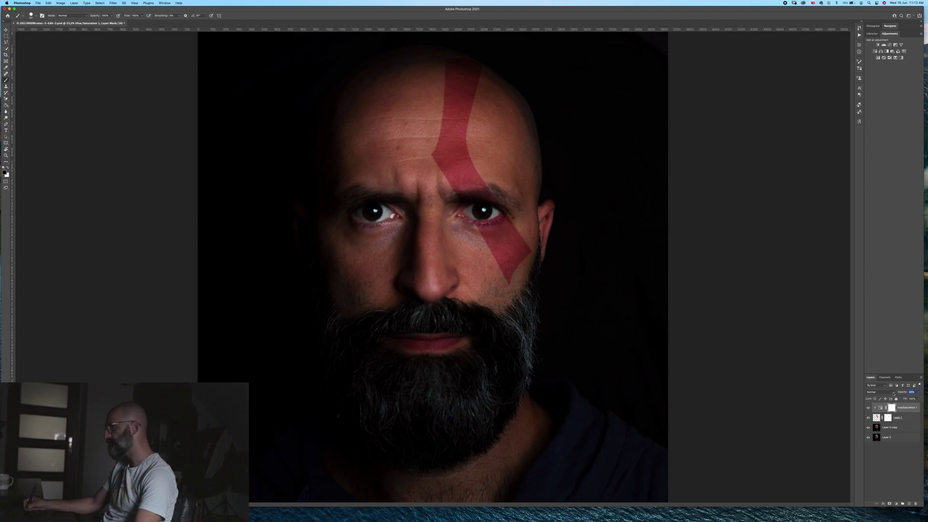
{"action": "type", "text": "13"}
{"action": "key", "text": "Return"}
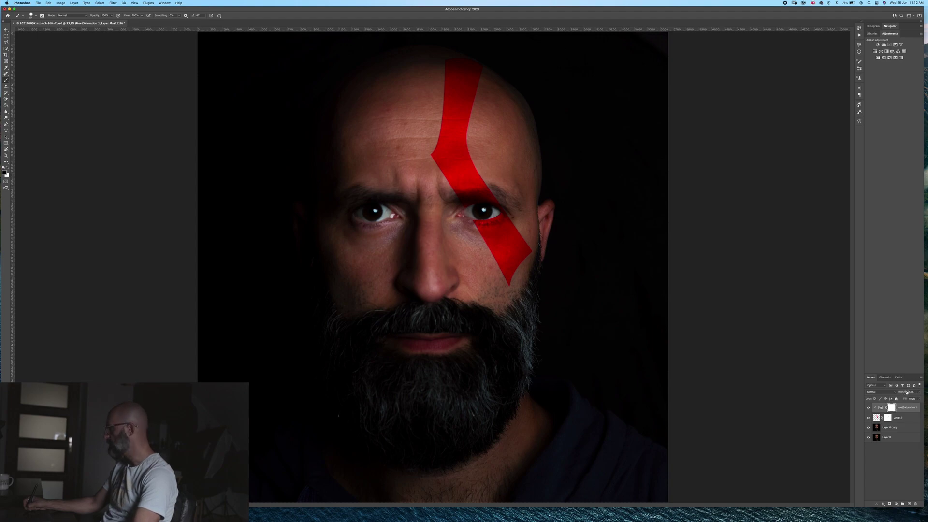
{"action": "key", "text": "ctrl+z"}
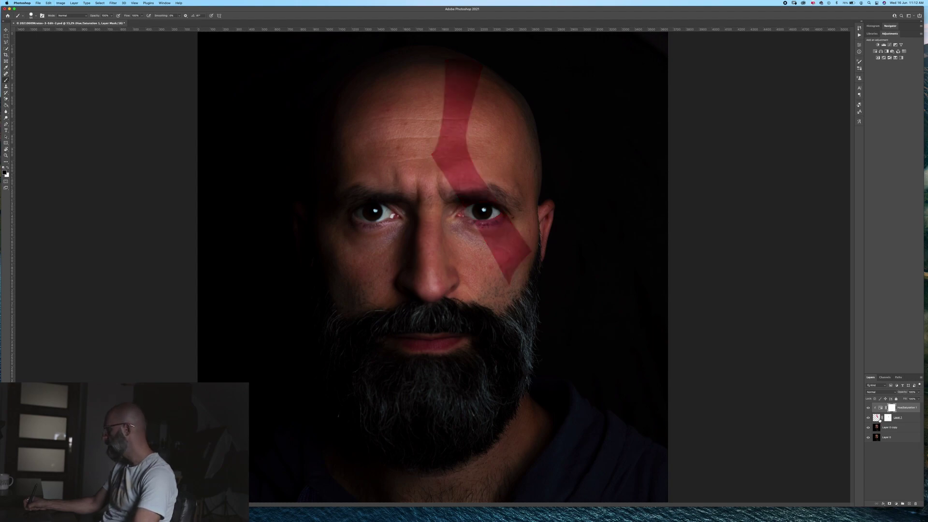
Step: Try out the opacity setting of the red stripe layer and leave it at 100%
{"action": "left_click", "coordinate": [876, 418]}
{"action": "mouse_move", "coordinate": [903, 394]}
{"action": "left_mouse_down"}
{"action": "mouse_move", "coordinate": [894, 394]}
{"action": "mouse_move", "coordinate": [902, 392]}
{"action": "left_mouse_up"}
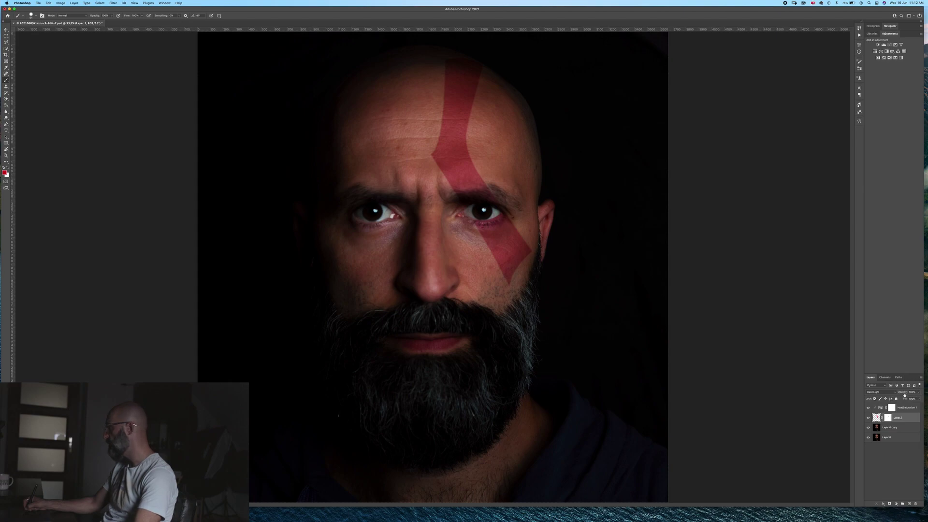
{"action": "left_click", "coordinate": [902, 392]}
{"action": "key", "text": "Return"}
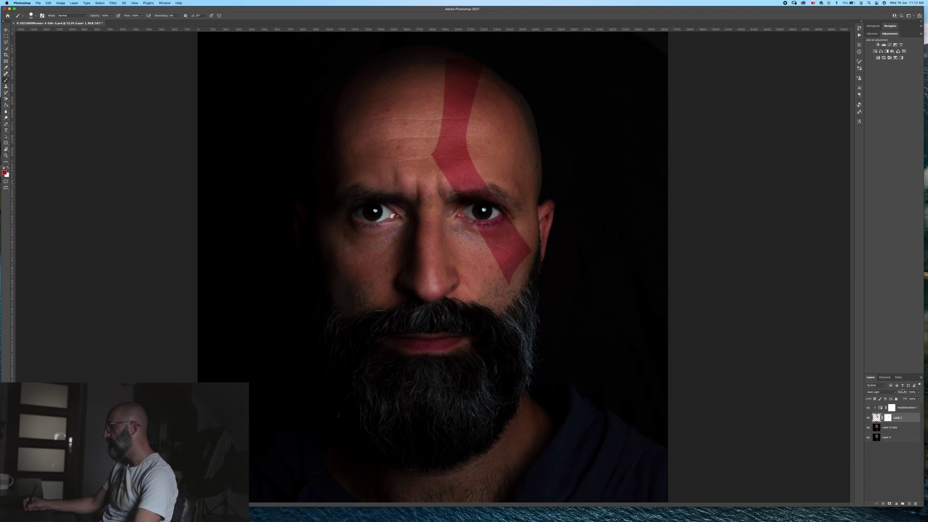
Step: Target the red stripe's layer mask and set up a small, soft black brush for roughening the stripe's edges
{"action": "left_click", "coordinate": [887, 417]}
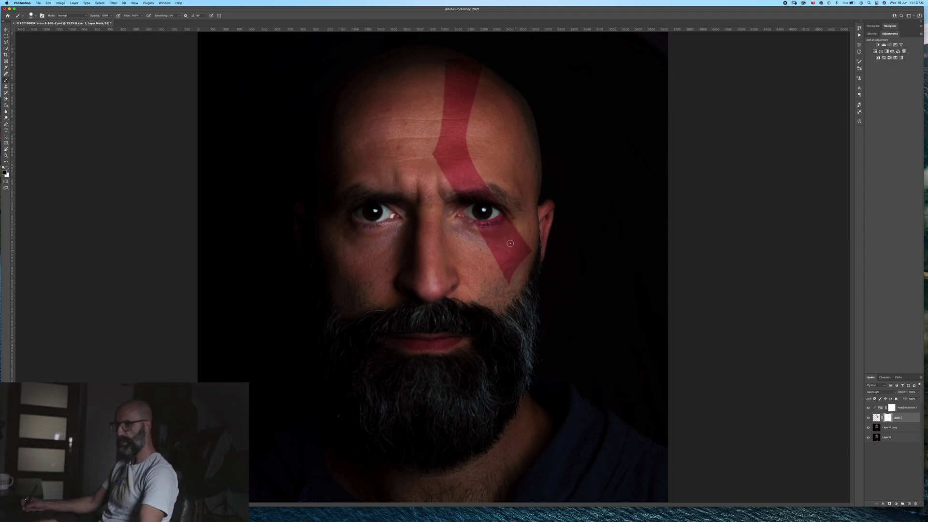
{"action": "key", "text": "z"}
{"action": "mouse_move", "coordinate": [503, 247]}
{"action": "left_mouse_down"}
{"action": "mouse_move", "coordinate": [481, 271]}
{"action": "mouse_move", "coordinate": [500, 273]}
{"action": "left_mouse_up"}
{"action": "key", "text": "b"}
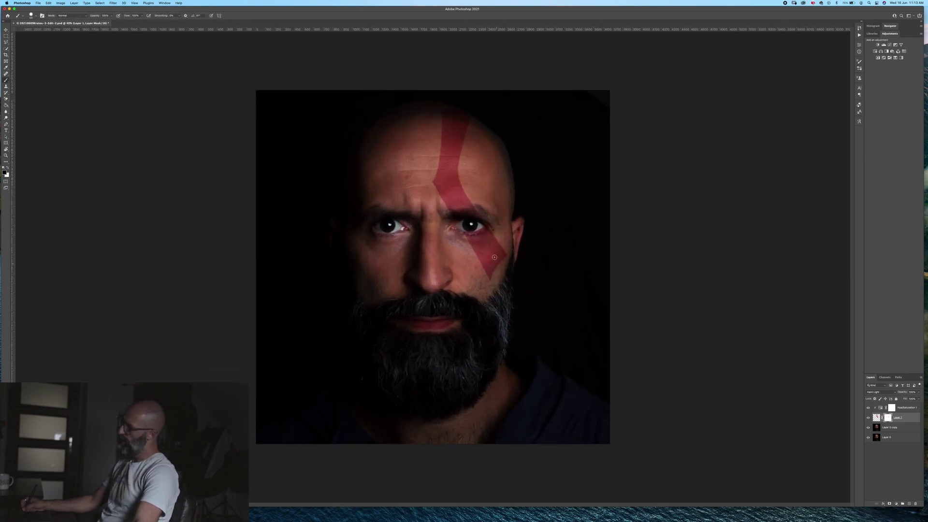
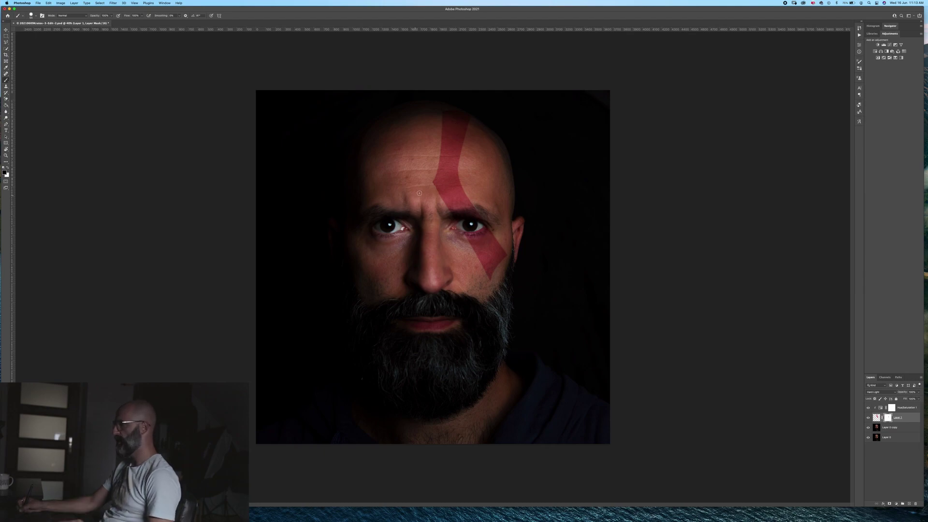
{"action": "left_click_drag", "start_coordinate": [426, 181], "coordinate": [457, 189]}
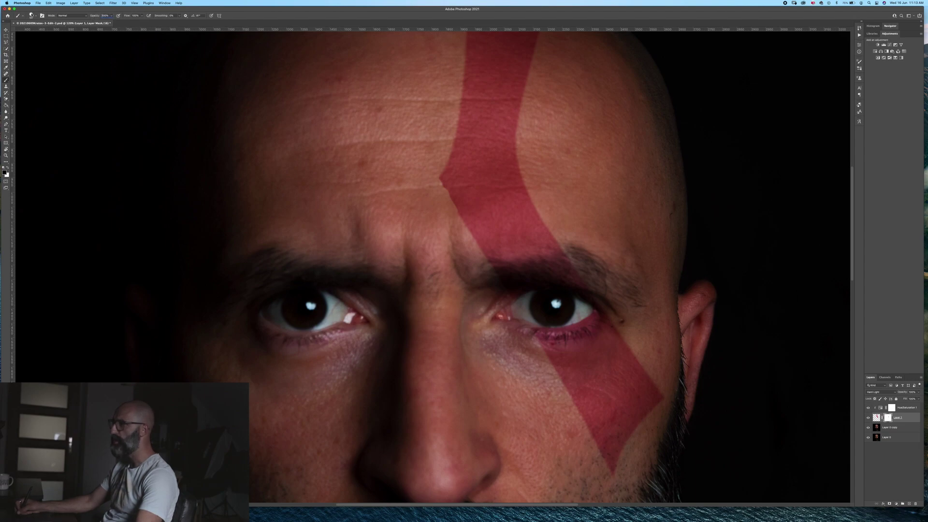
{"action": "left_click", "coordinate": [31, 15]}
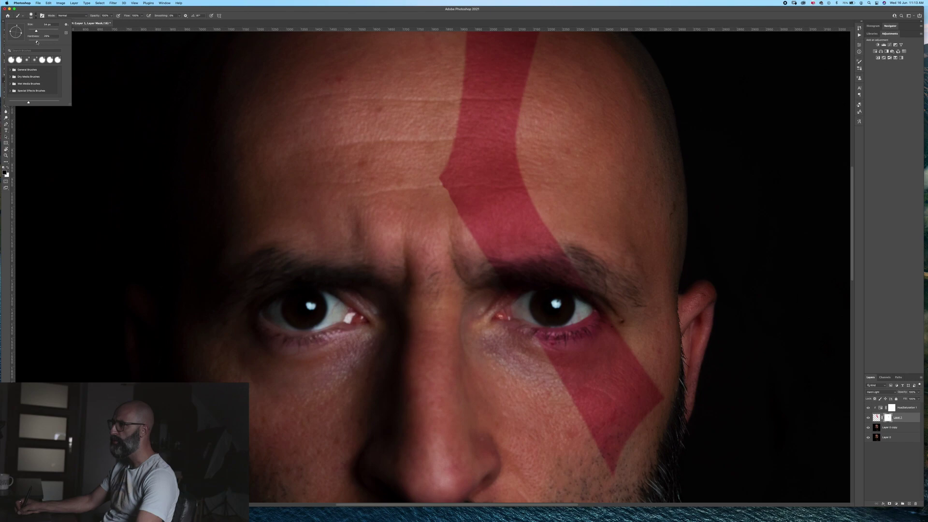
{"action": "key", "text": "Return"}
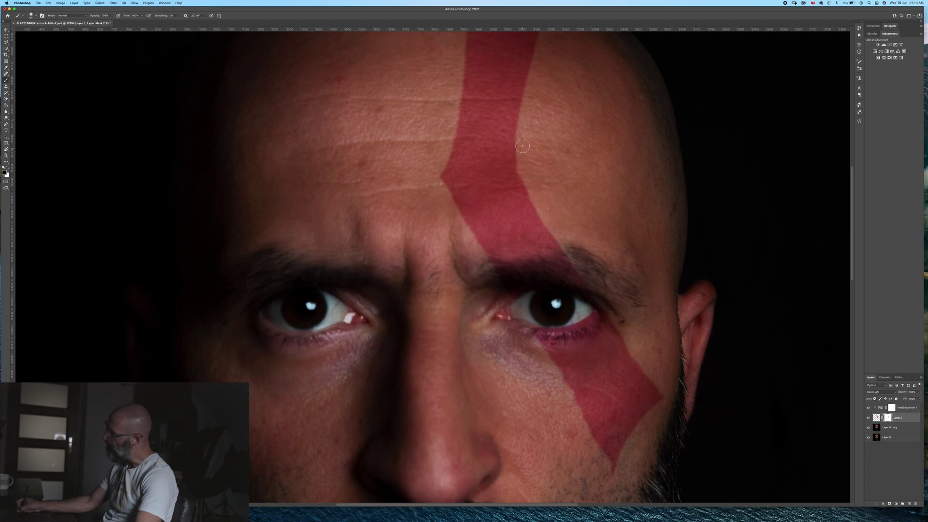
Step: Try a black mask stroke into the stripe's edge just above the eyebrow and undo it
{"action": "left_click_drag", "start_coordinate": [539, 220], "coordinate": [536, 249]}
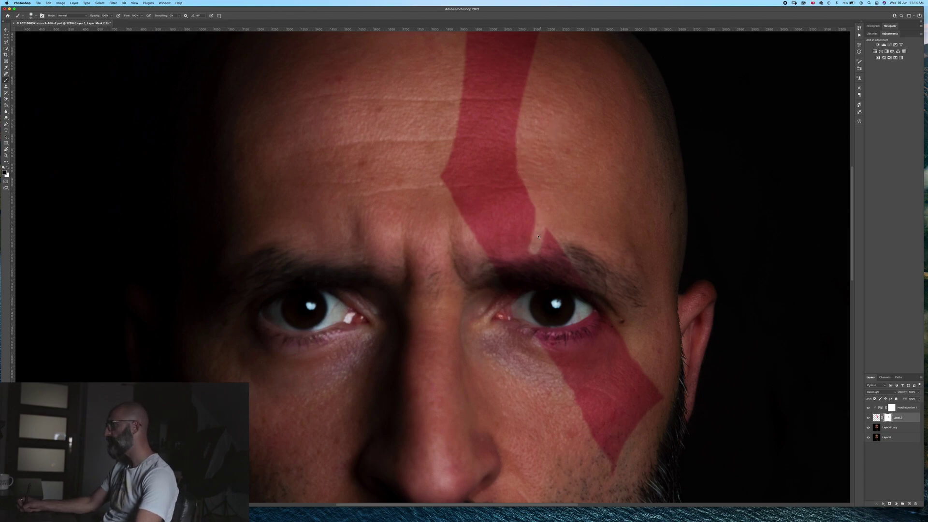
{"action": "key", "text": "super+z"}
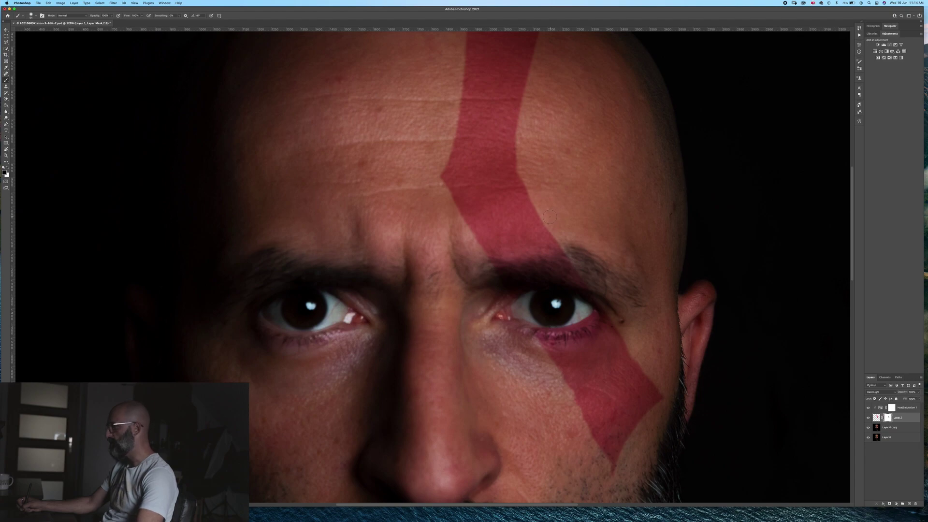
{"action": "scroll", "coordinate": [551, 220], "scroll_direction": "up", "scroll_amount": 2}
{"action": "scroll", "coordinate": [548, 224], "scroll_direction": "up", "scroll_amount": 5}
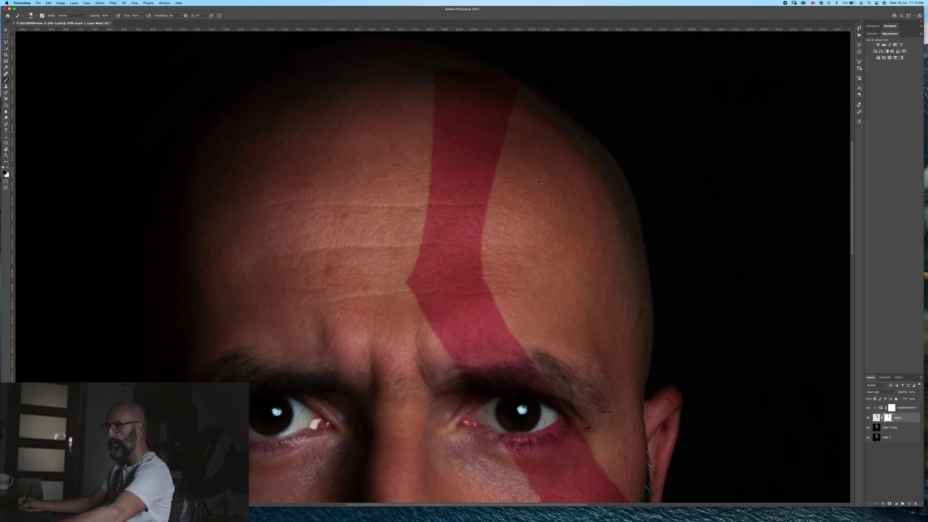
Step: Duplicate the Layer 0 copy portrait layer and move the duplicate to the top, above the Hue/Saturation adjustment
{"action": "key", "text": "super+0"}
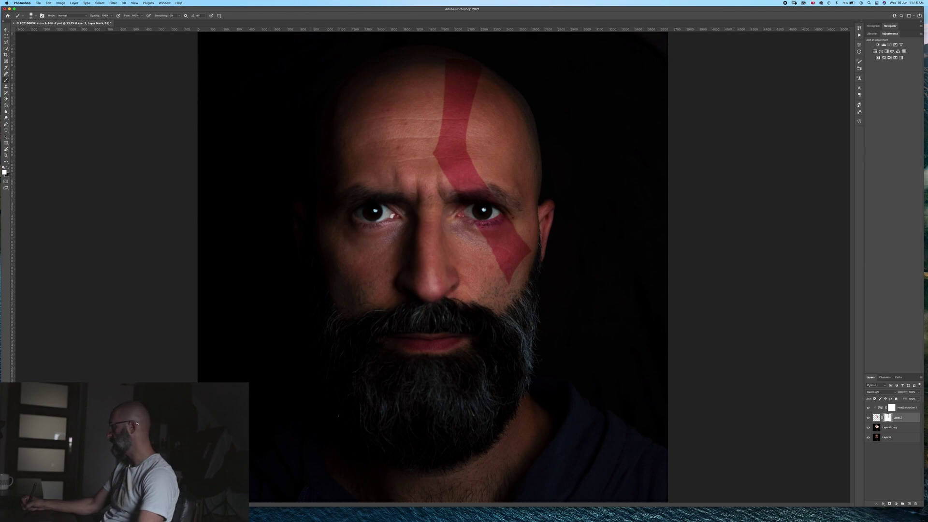
{"action": "left_click", "coordinate": [892, 429]}
{"action": "key", "text": "super+j"}
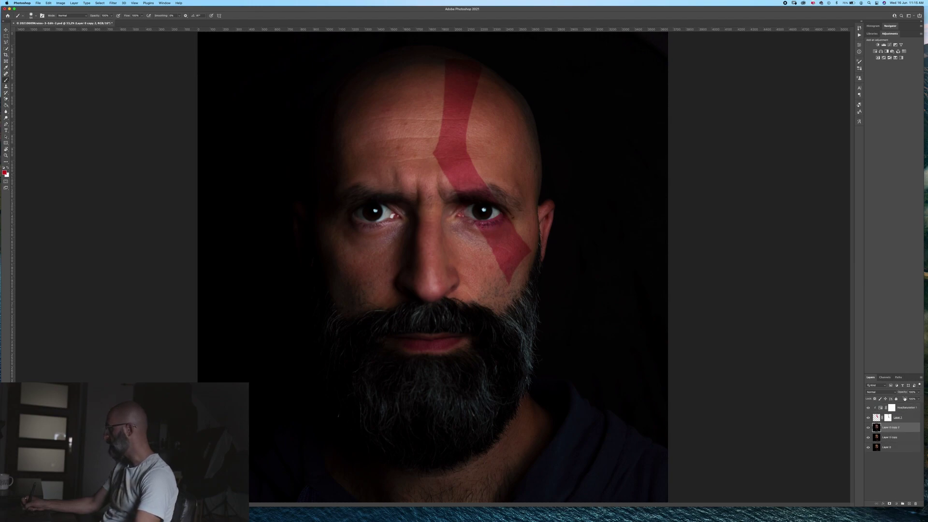
{"action": "left_click_drag", "start_coordinate": [892, 430], "coordinate": [888, 408]}
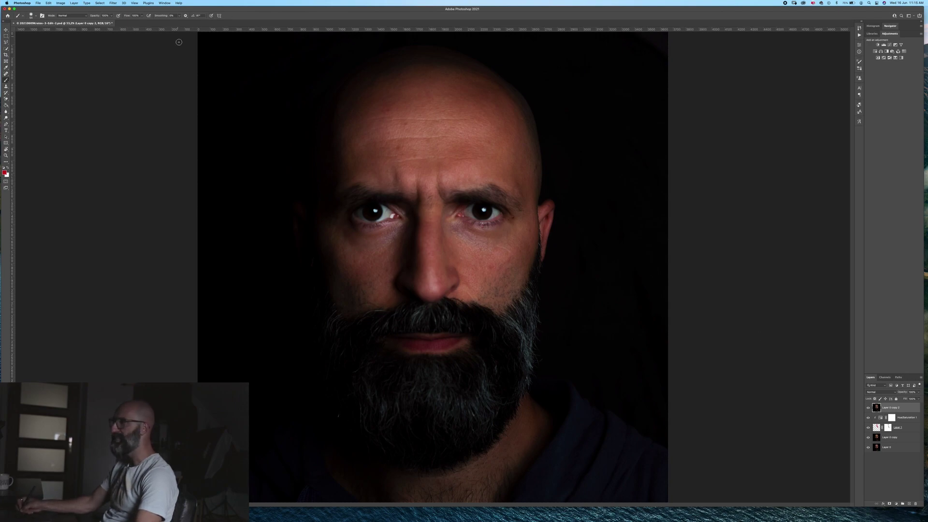
Step: Select the brightly lit skin with Color Range, sampling the forehead above the painted eye and reducing the fuzziness
{"action": "left_click", "coordinate": [100, 3]}
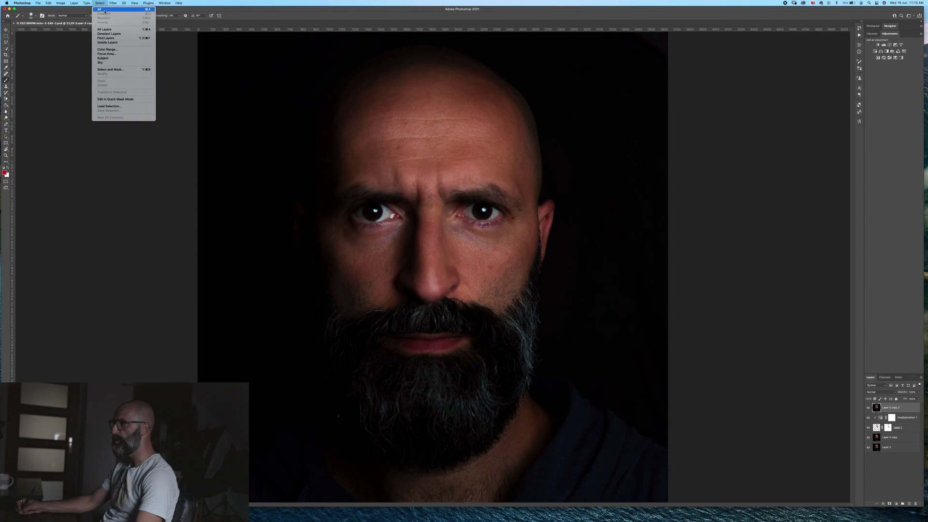
{"action": "left_click", "coordinate": [117, 50]}
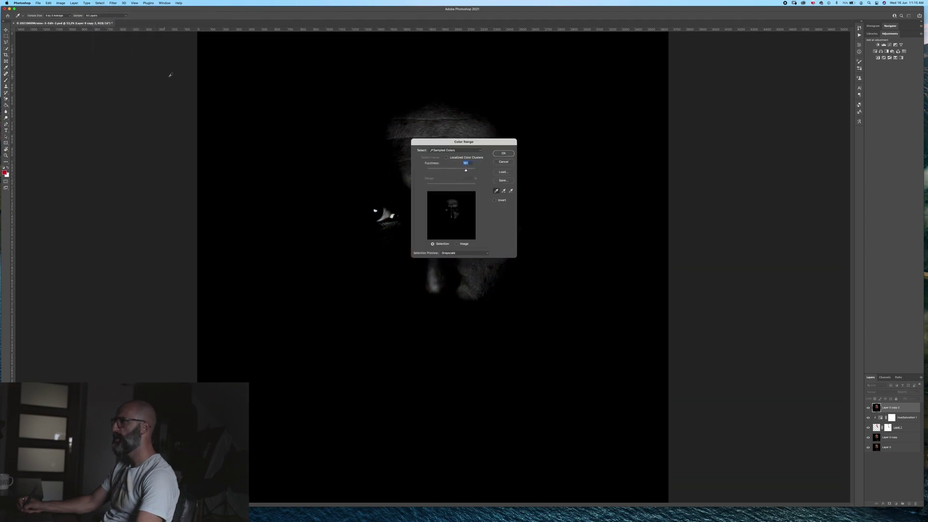
{"action": "left_click", "coordinate": [453, 121]}
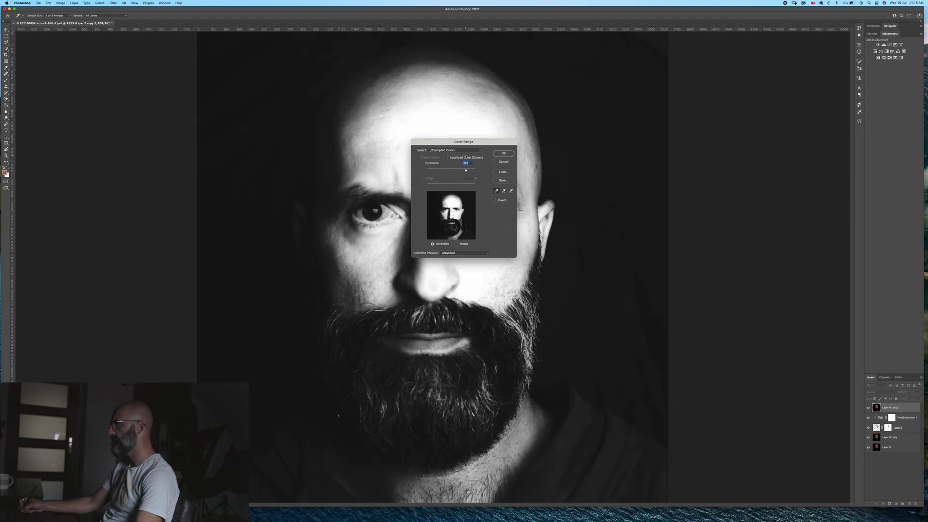
{"action": "left_click_drag", "start_coordinate": [473, 142], "coordinate": [737, 203]}
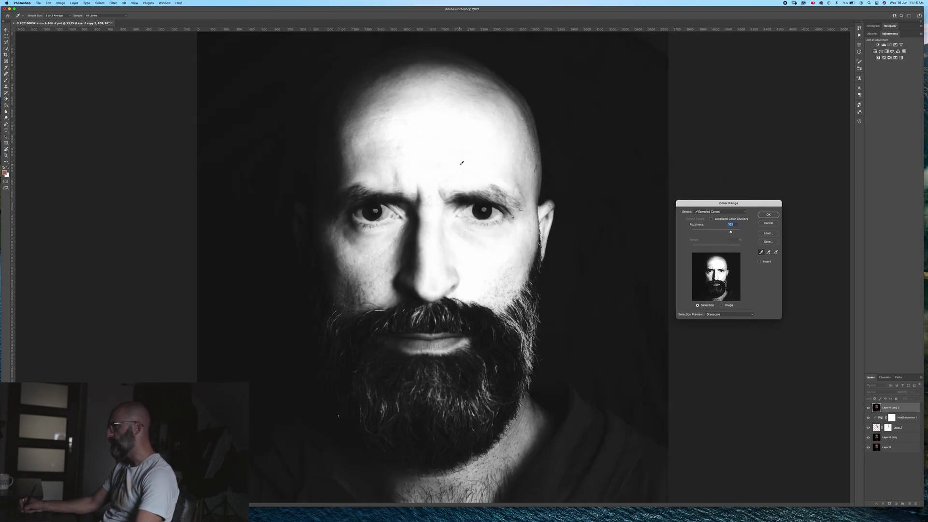
{"action": "left_click", "coordinate": [482, 179]}
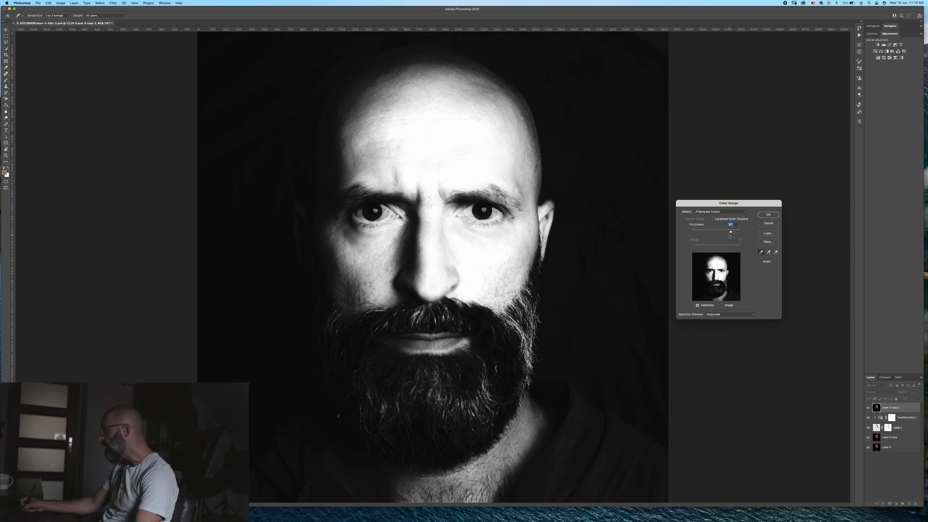
{"action": "left_click_drag", "start_coordinate": [725, 233], "coordinate": [717, 232]}
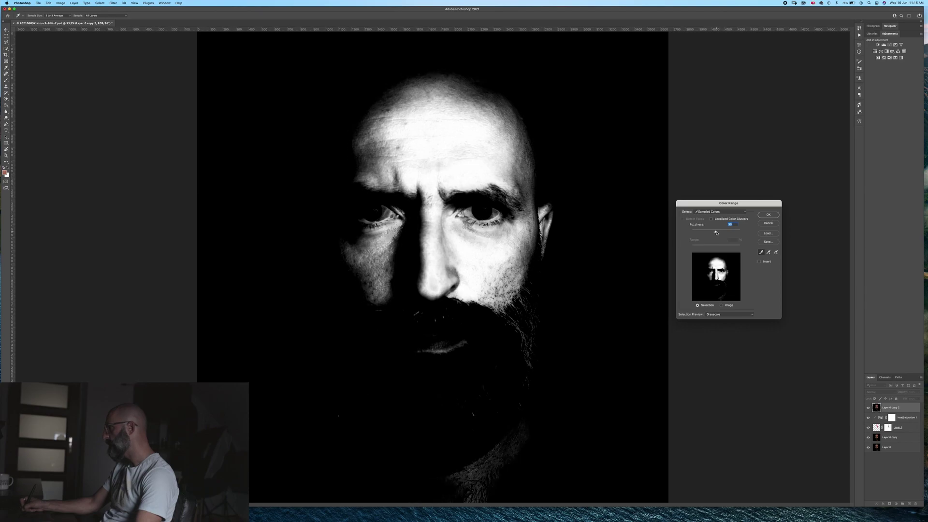
{"action": "left_click", "coordinate": [769, 253]}
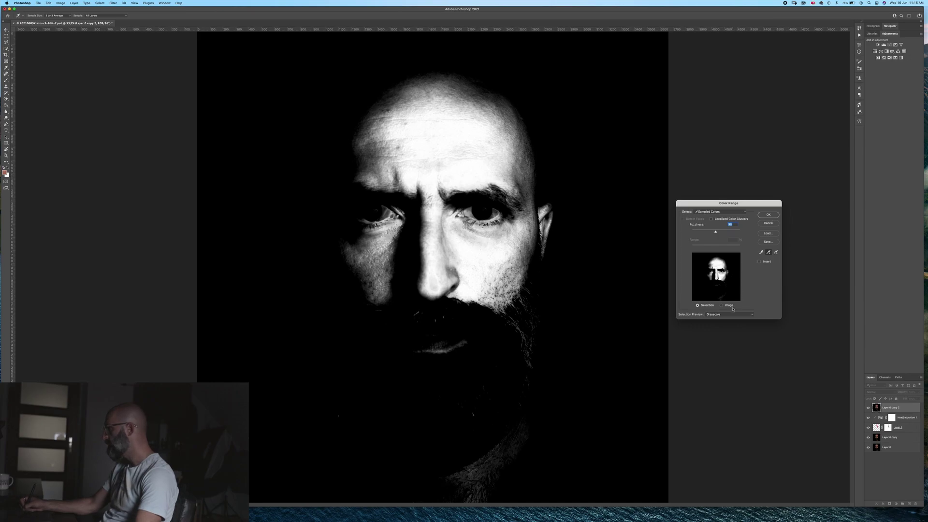
{"action": "left_click", "coordinate": [769, 215]}
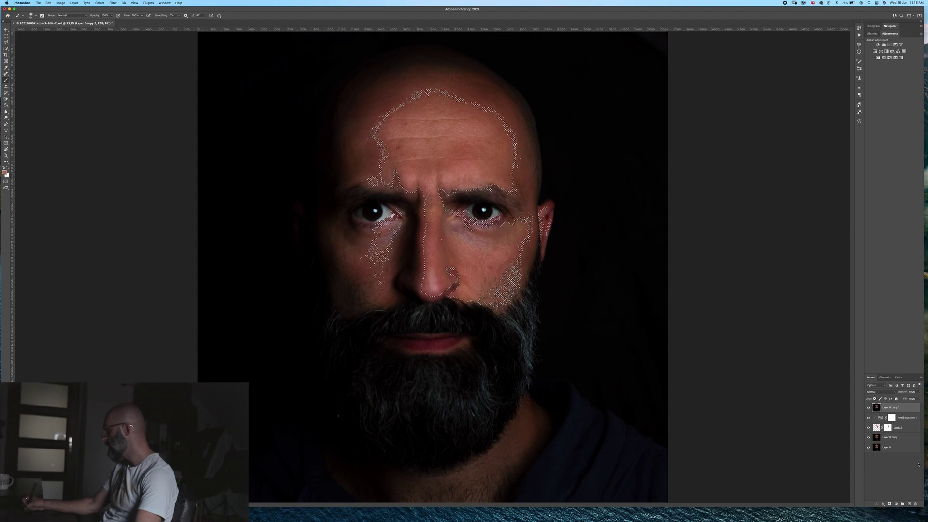
Step: Turn the skin selection into a layer mask on the top portrait copy and set that layer's blend mode to Screen
{"action": "left_click", "coordinate": [889, 504]}
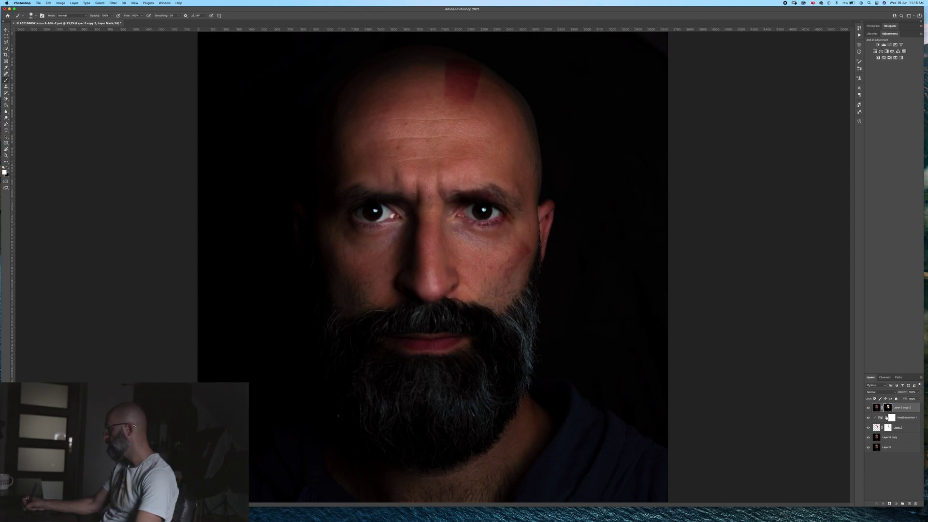
{"action": "left_click", "coordinate": [876, 409]}
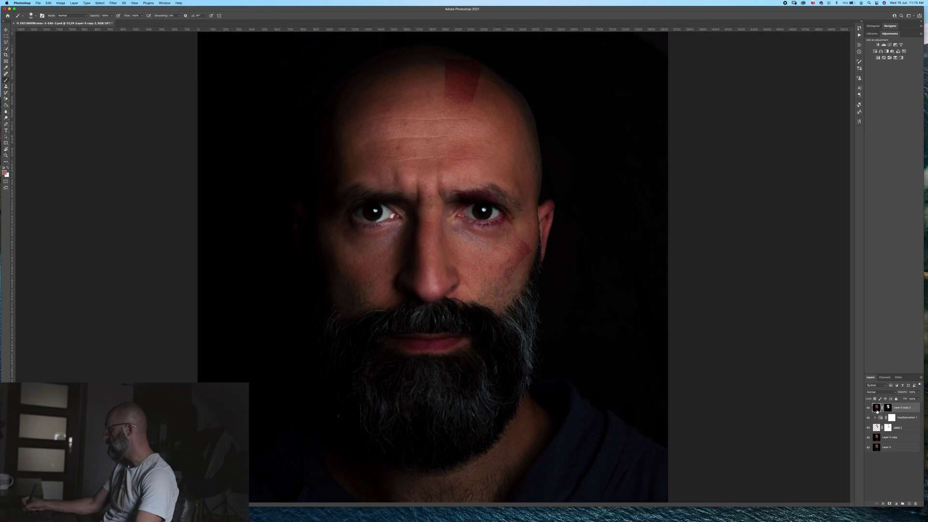
{"action": "left_click", "coordinate": [882, 392]}
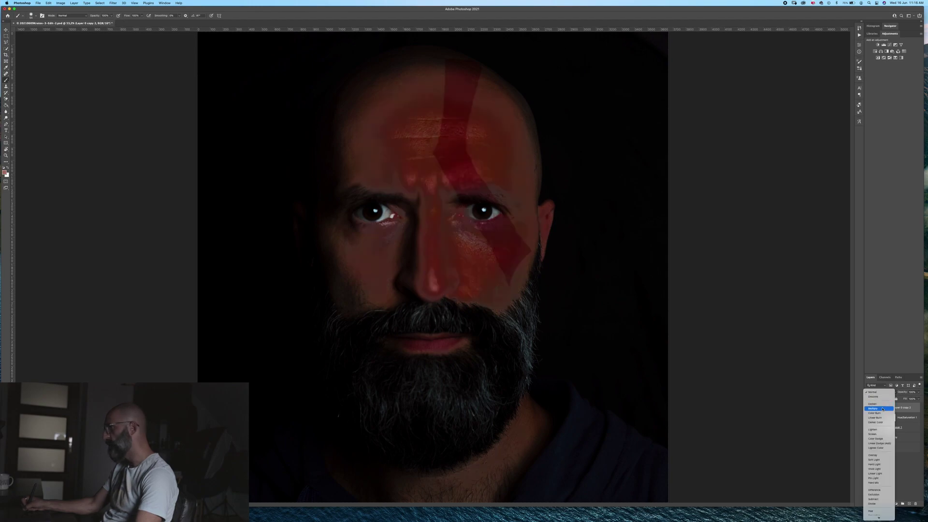
{"action": "left_click", "coordinate": [882, 409]}
{"action": "left_click", "coordinate": [889, 393]}
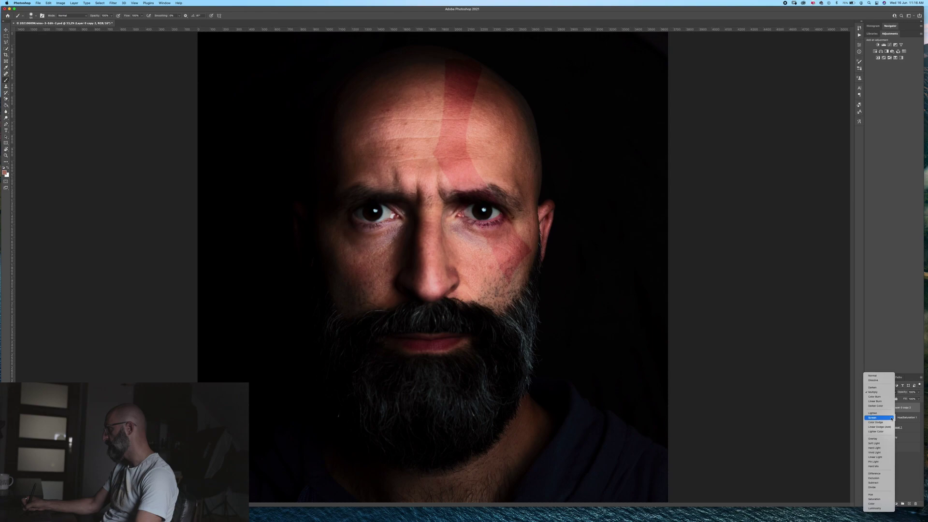
{"action": "left_click", "coordinate": [888, 420]}
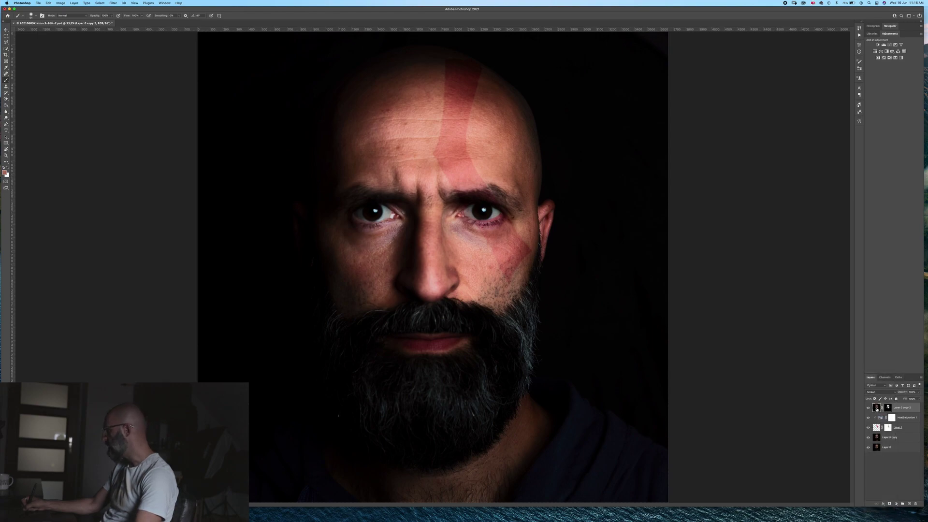
Step: Lower the opacity of the Screen-mode portrait copy so the skin highlights only subtly lighten the stripe
{"action": "left_click", "coordinate": [888, 407]}
{"action": "left_click_drag", "start_coordinate": [900, 394], "coordinate": [902, 393]}
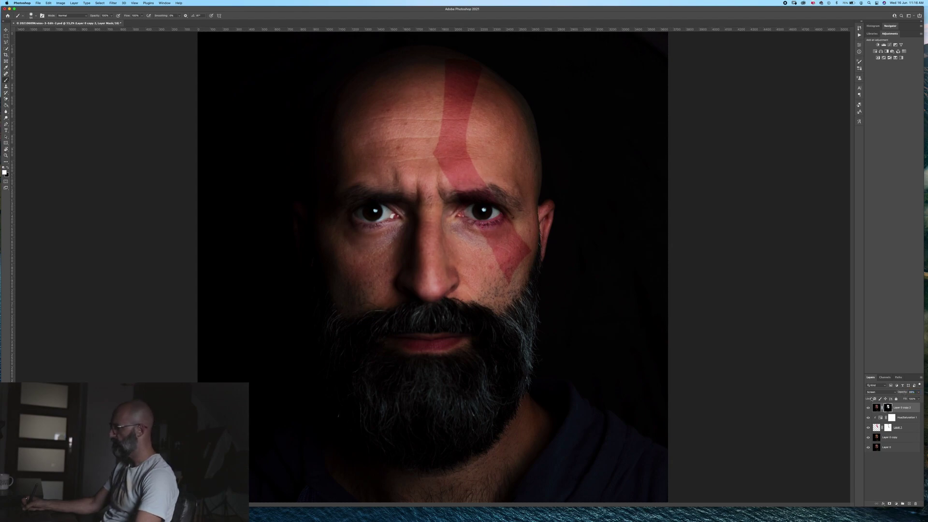
{"action": "left_click", "coordinate": [876, 407]}
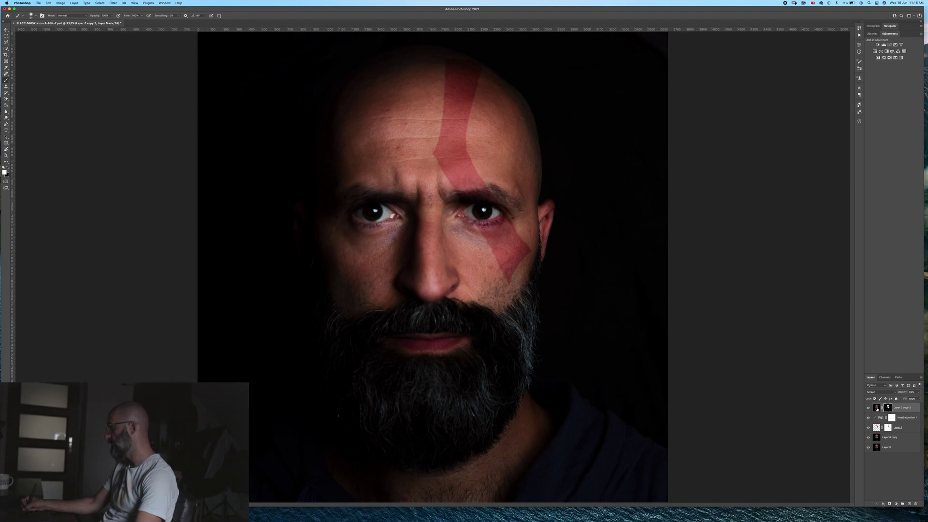
{"action": "left_click_drag", "start_coordinate": [900, 392], "coordinate": [903, 392]}
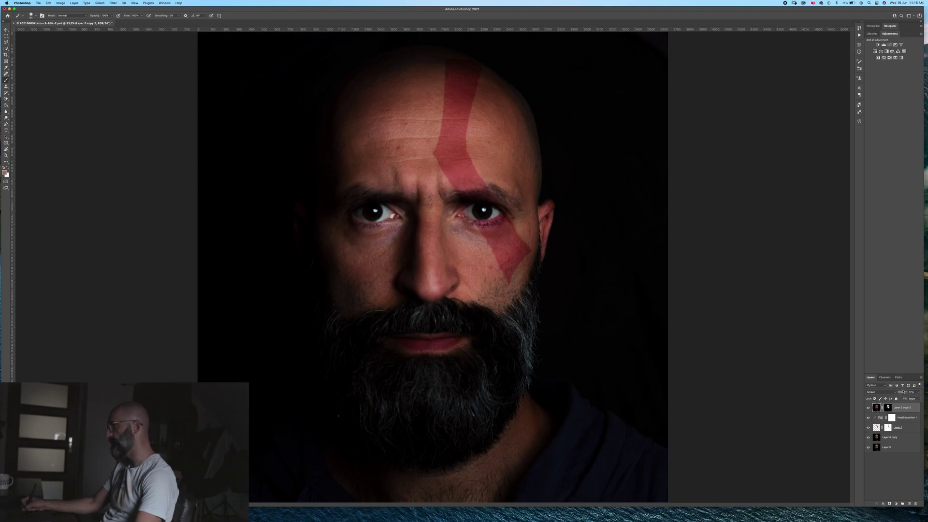